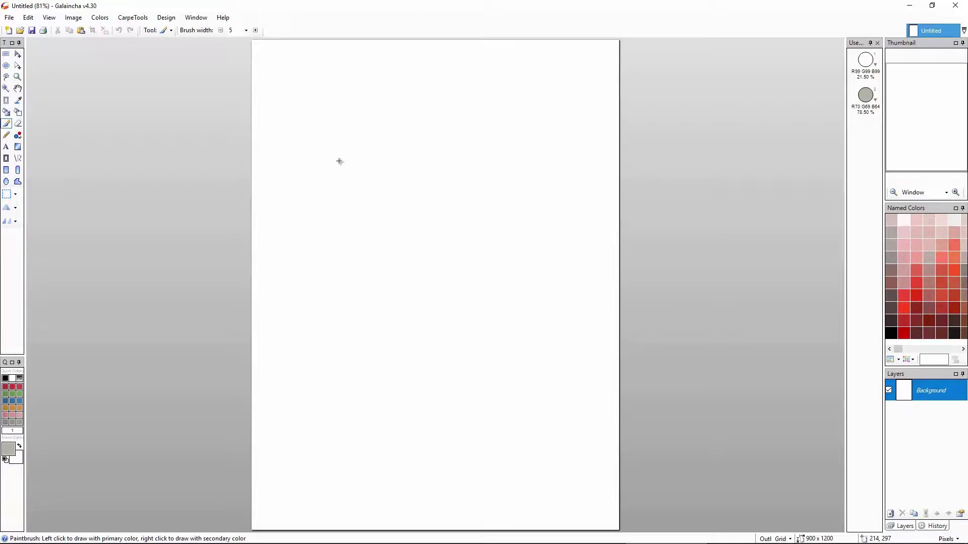
# Fill the canvas with random horizontal grey-and-white stripes, minimum width 18 and maximum 83.
pyautogui.click(125, 20)
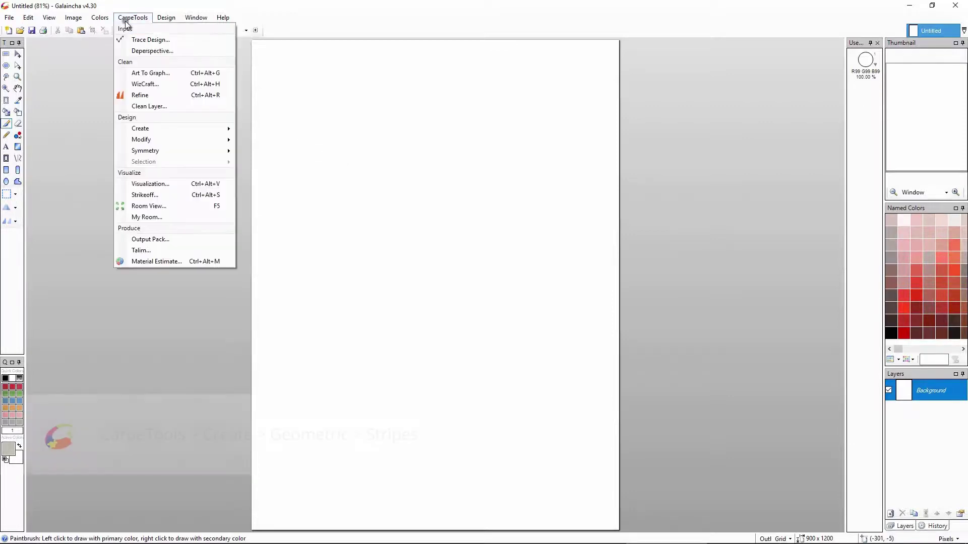
pyautogui.moveTo(144, 129)
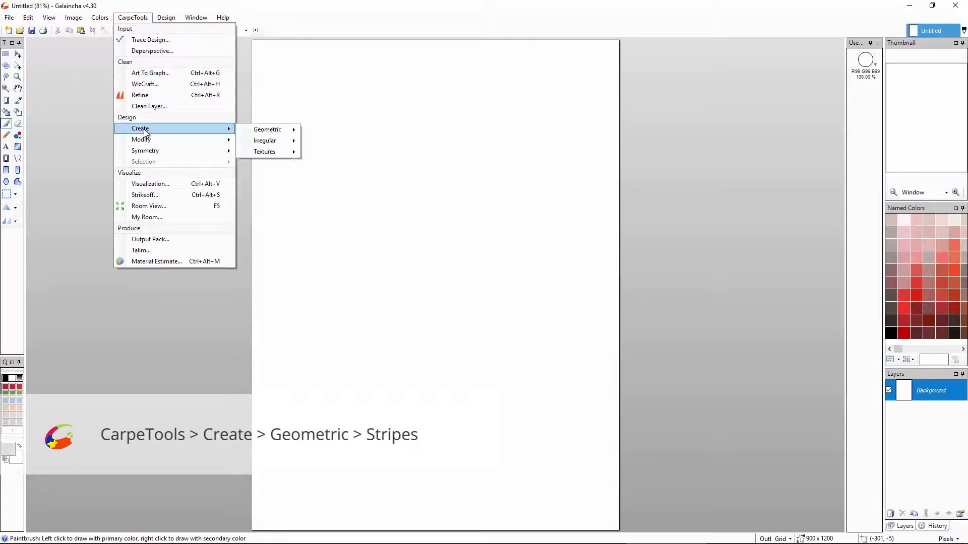
pyautogui.moveTo(272, 129)
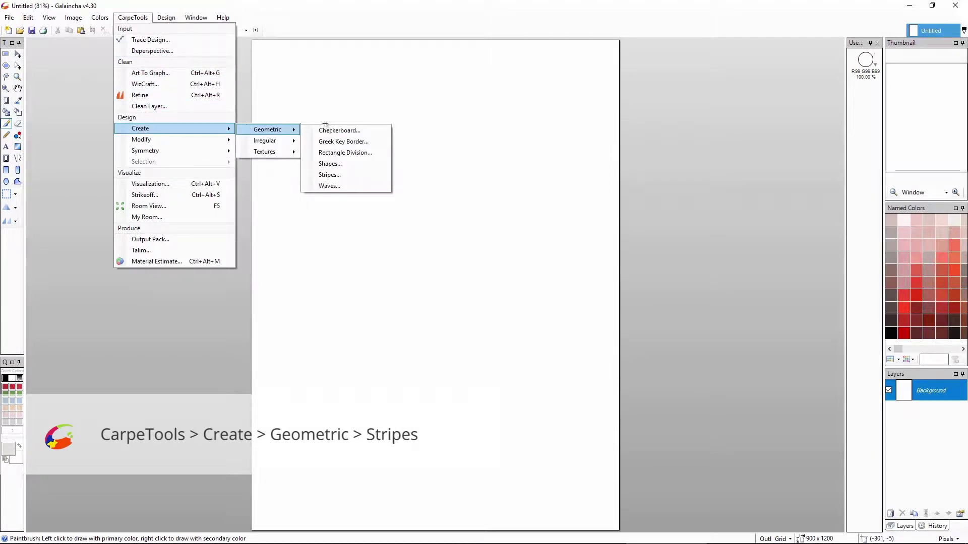
pyautogui.click(333, 174)
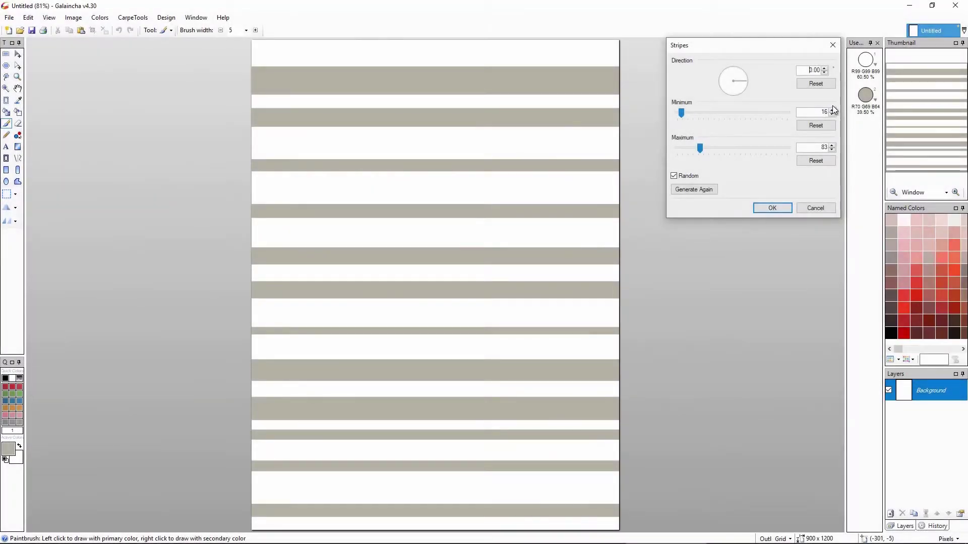
pyautogui.click(831, 110)
pyautogui.click(831, 109)
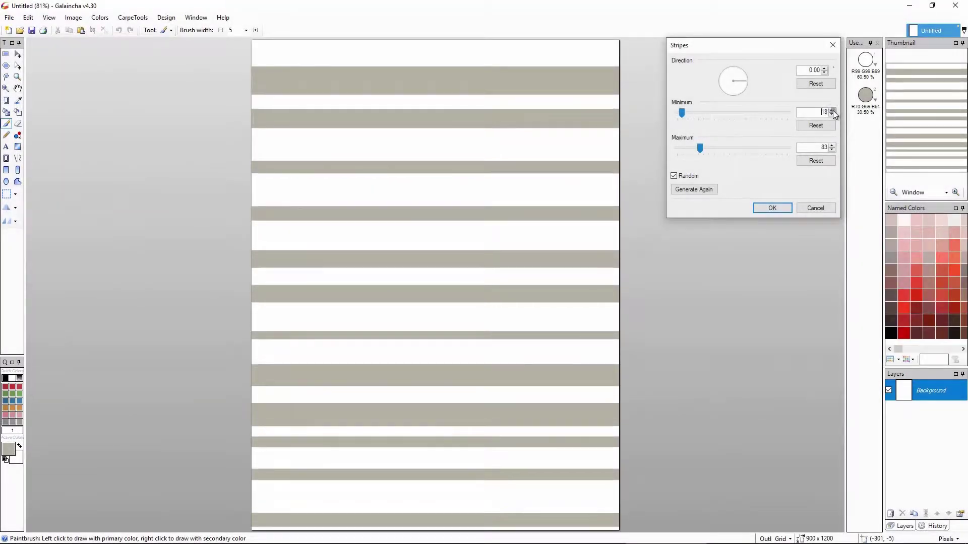
pyautogui.click(709, 192)
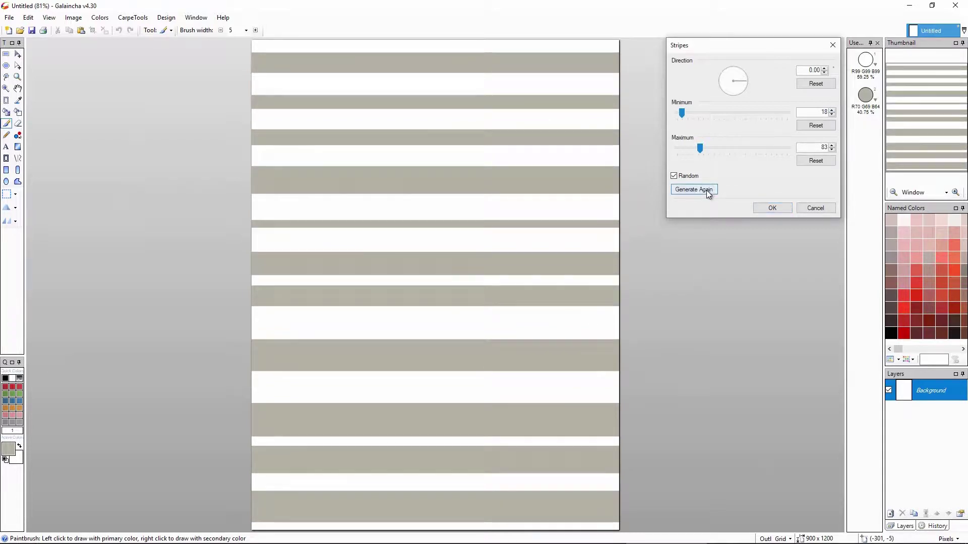
pyautogui.click(708, 193)
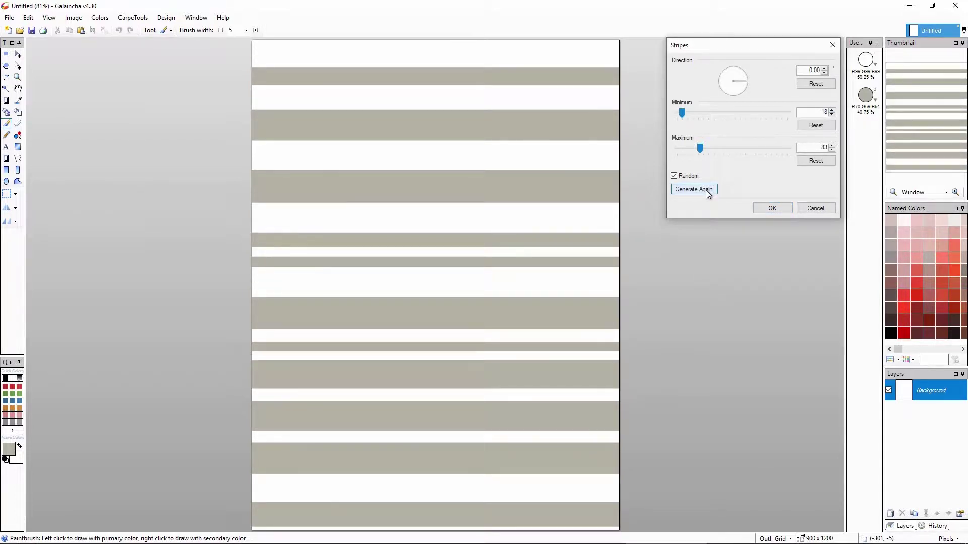
pyautogui.click(773, 207)
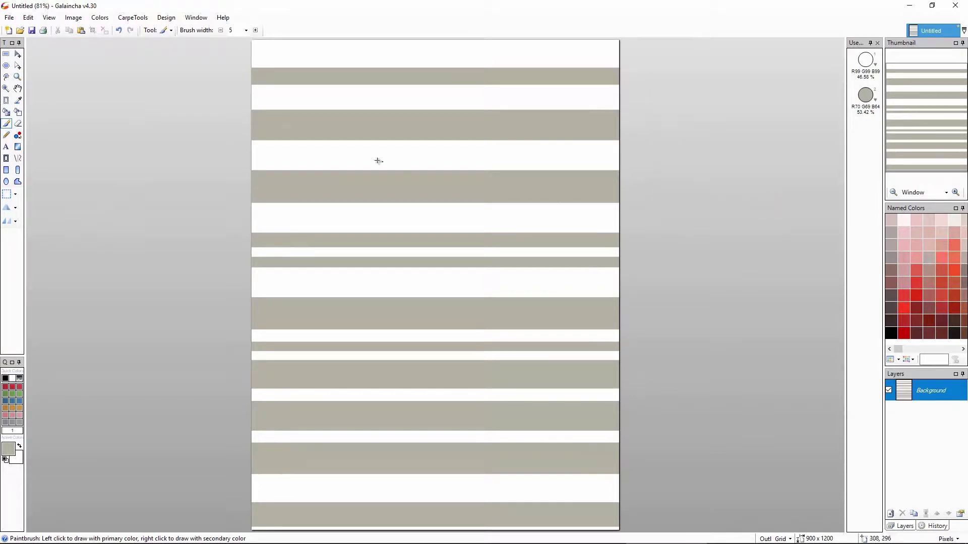
# Apply vertical Interlace Edges to the stripes with amount 123.
pyautogui.click(130, 19)
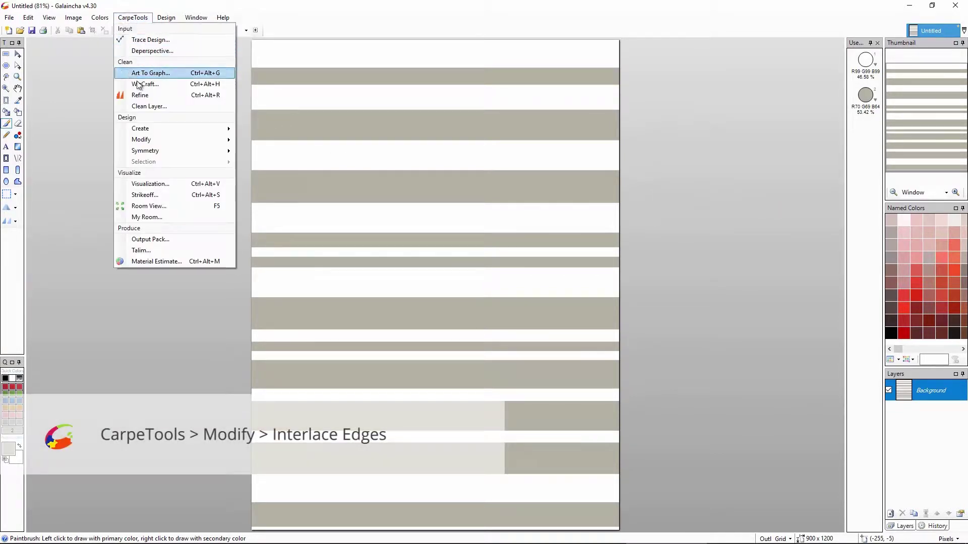
pyautogui.moveTo(146, 140)
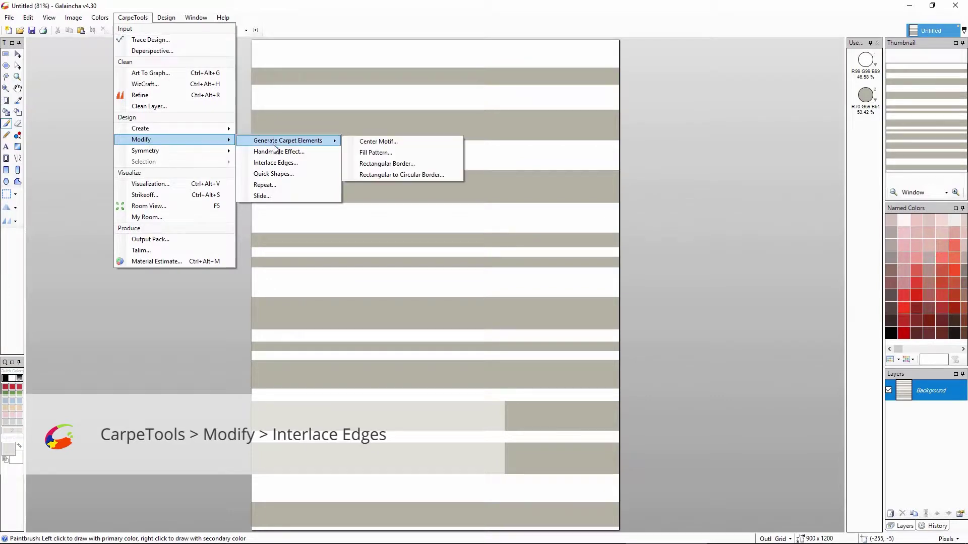
pyautogui.click(276, 163)
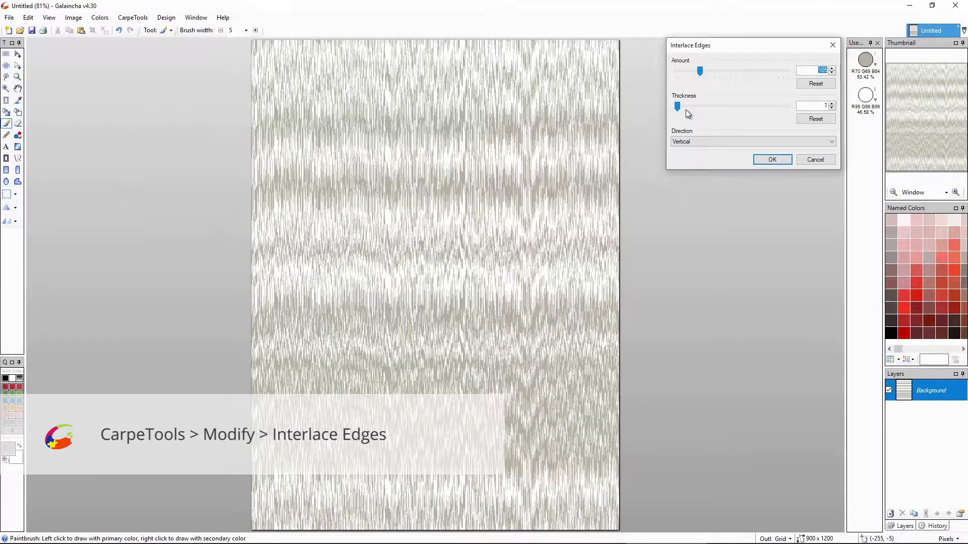
pyautogui.moveTo(700, 70); pyautogui.dragTo(703, 71)
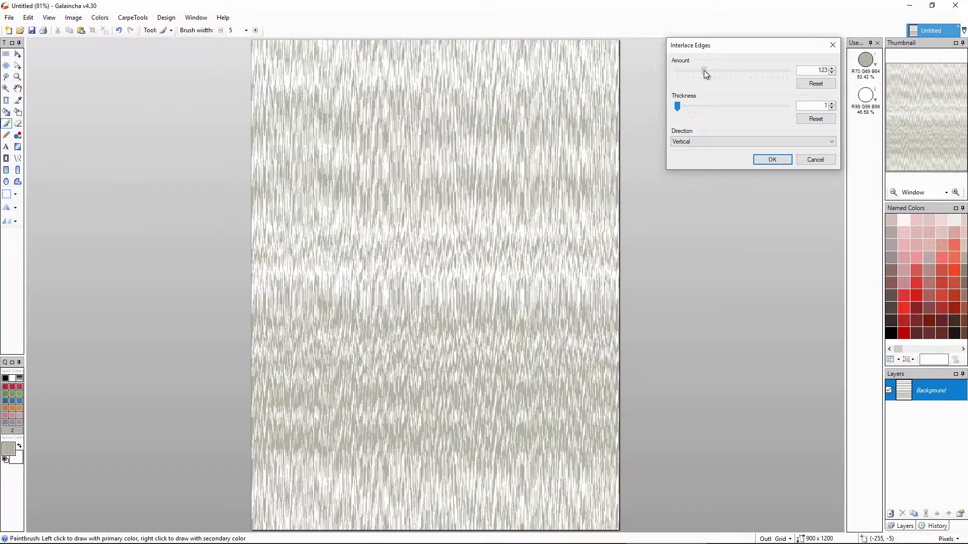
pyautogui.click(775, 160)
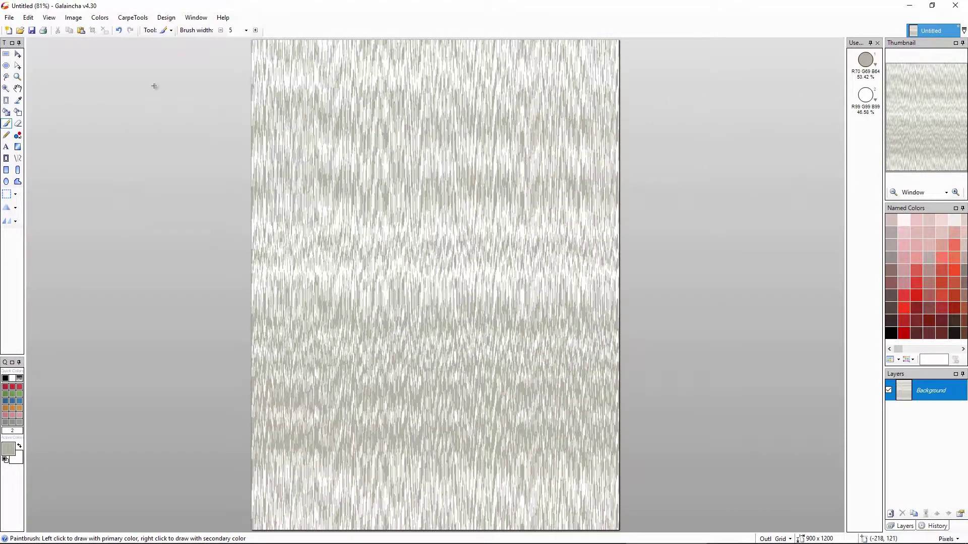
# Apply a Median noise filter with radius 1 and percentile 68.
pyautogui.click(73, 18)
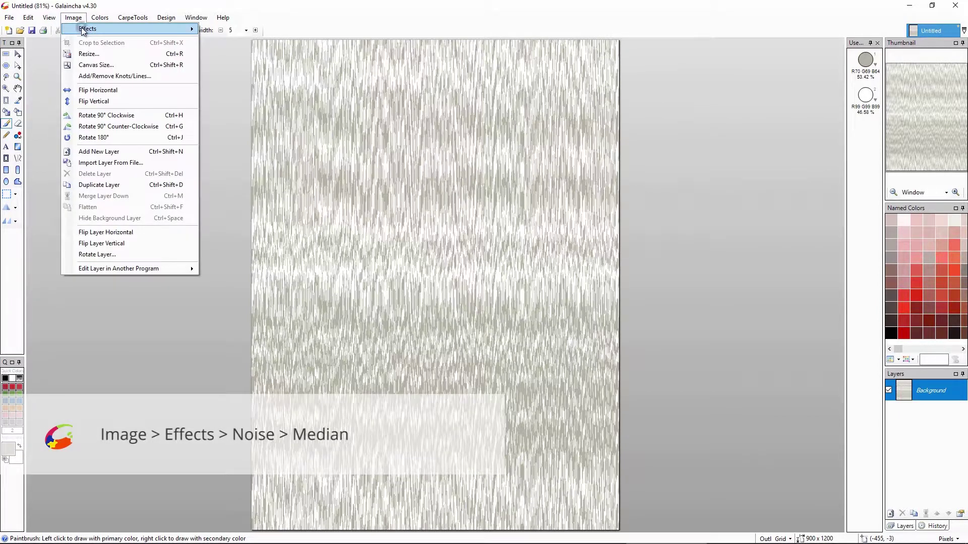
pyautogui.moveTo(186, 29)
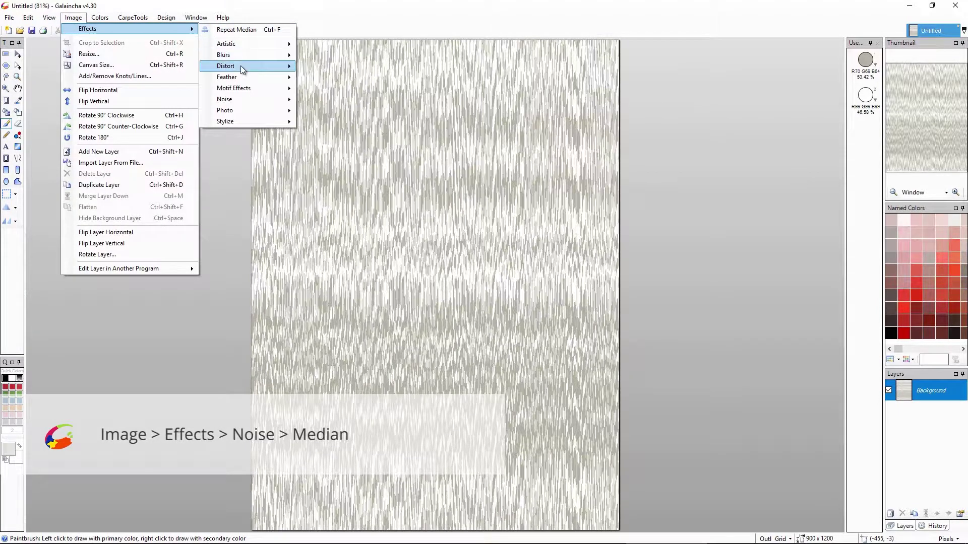
pyautogui.moveTo(247, 99)
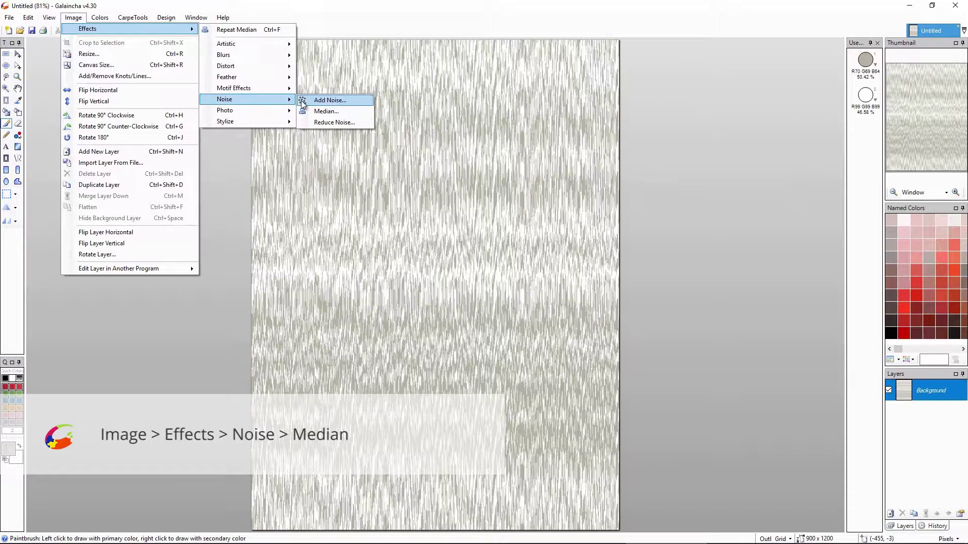
pyautogui.click(321, 111)
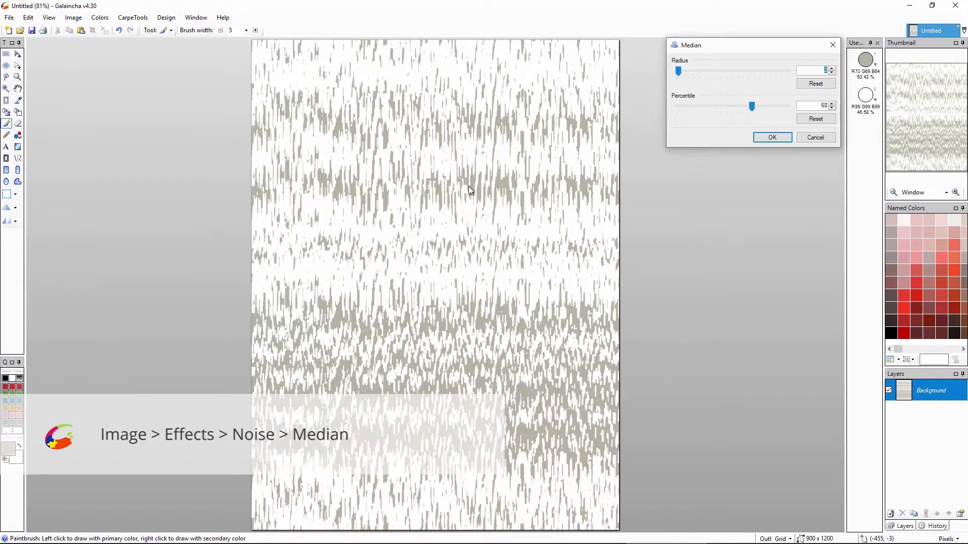
pyautogui.click(832, 73)
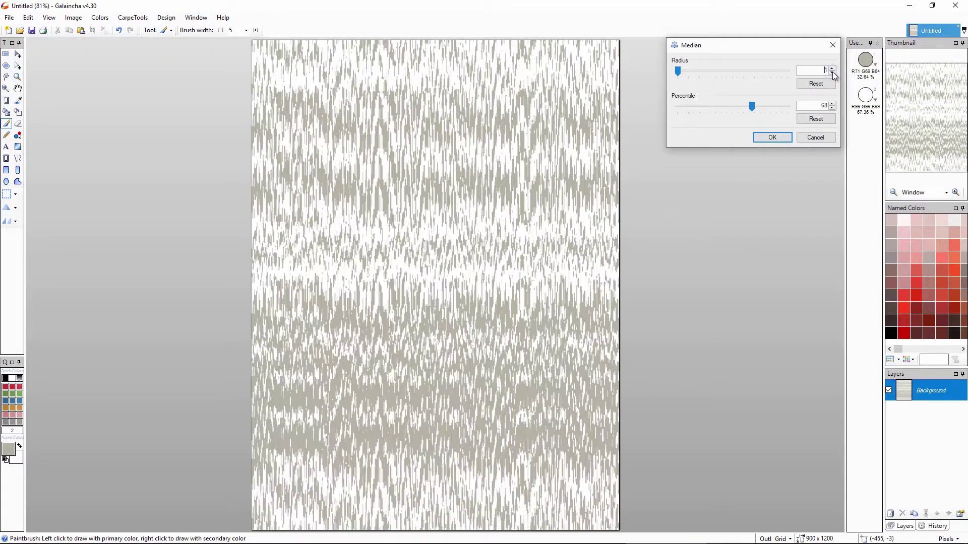
pyautogui.click(789, 137)
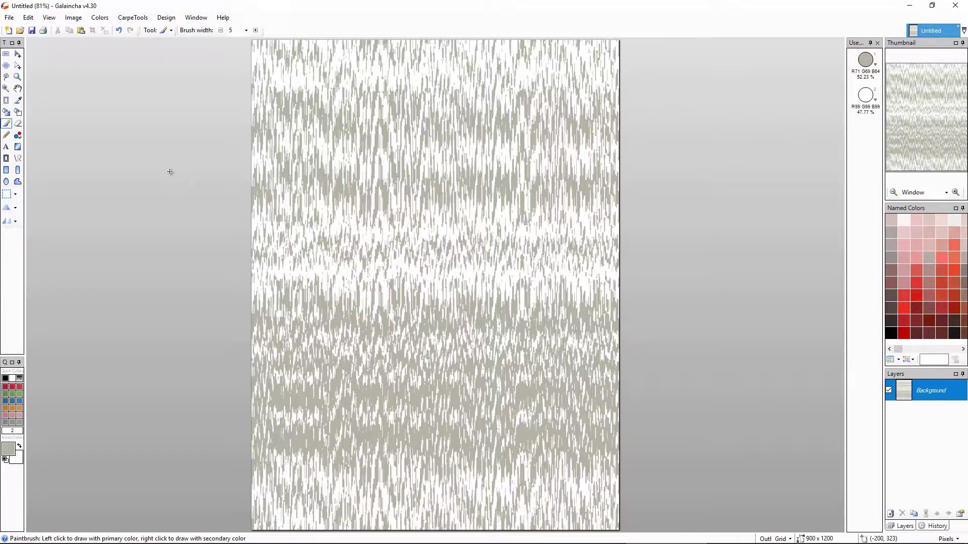
# In Auto Color Assignment, pick a red, a pinkish-grey and a brown to assign.
pyautogui.click(100, 17)
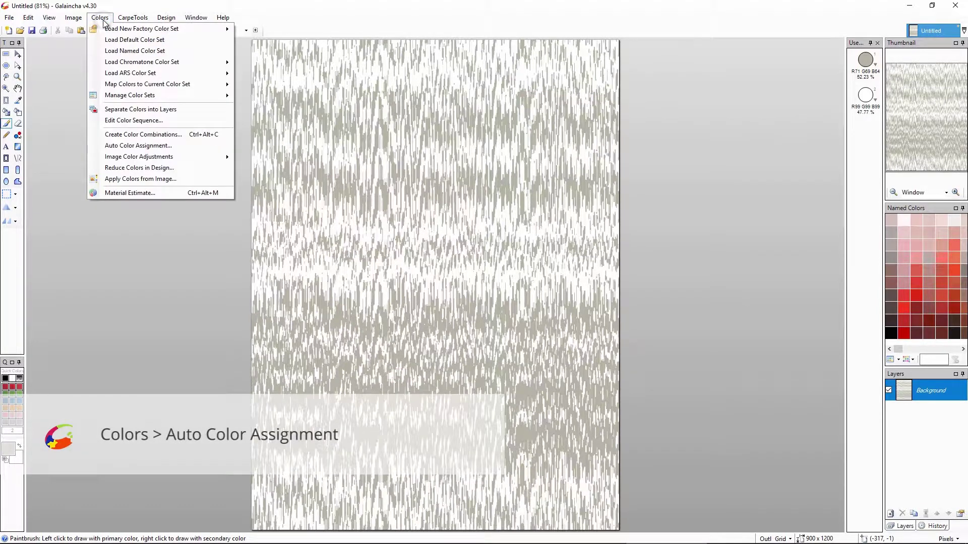
pyautogui.click(126, 145)
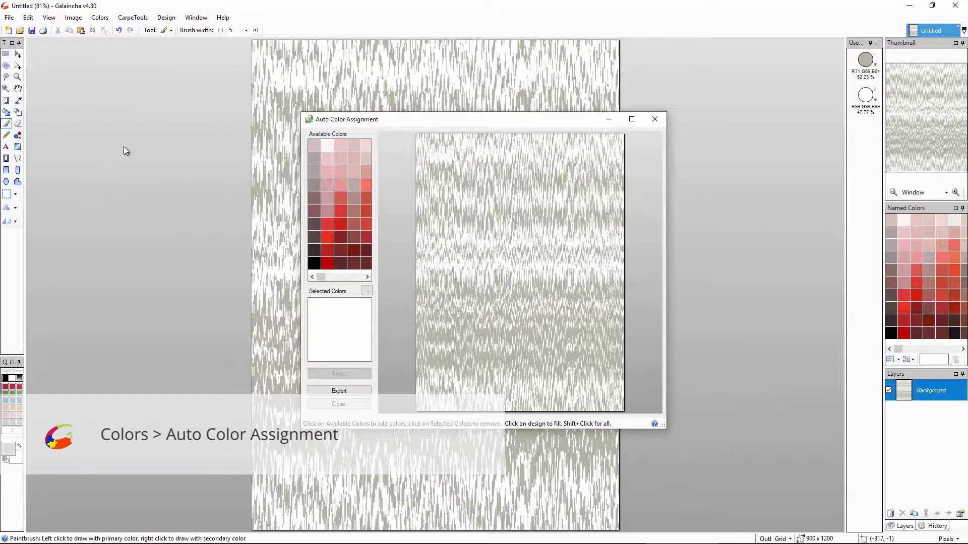
pyautogui.click(327, 258)
pyautogui.click(352, 192)
pyautogui.moveTo(325, 277); pyautogui.dragTo(328, 278)
pyautogui.click(328, 225)
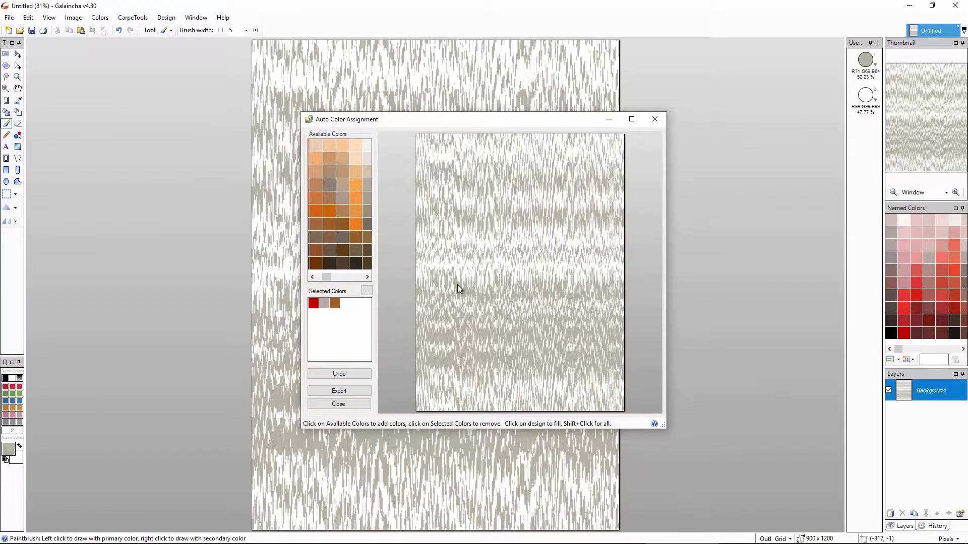
# Fill the whole design with the chosen colours and export the recolour as a new document.
pyautogui.press('shift')
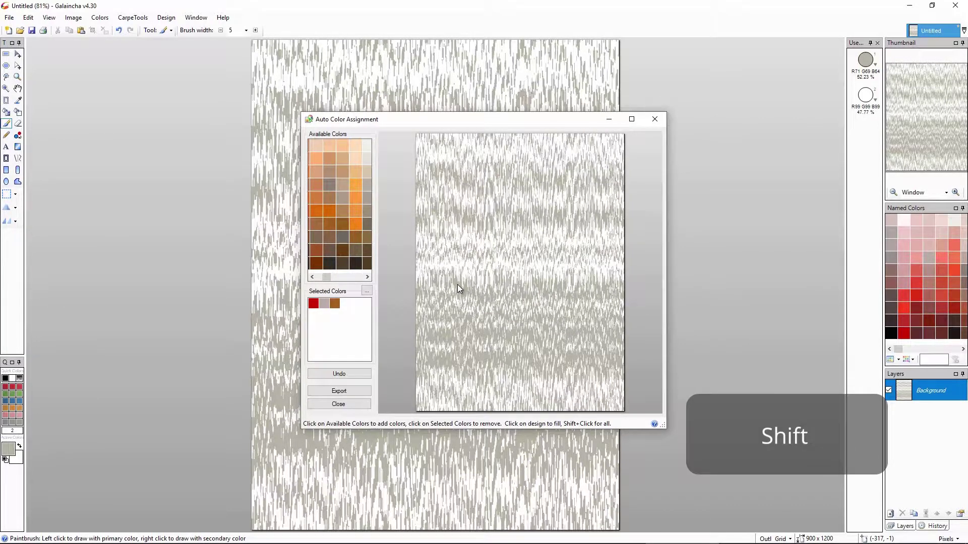
pyautogui.keyDown('shift'); pyautogui.click(458, 286); pyautogui.keyUp('shift')
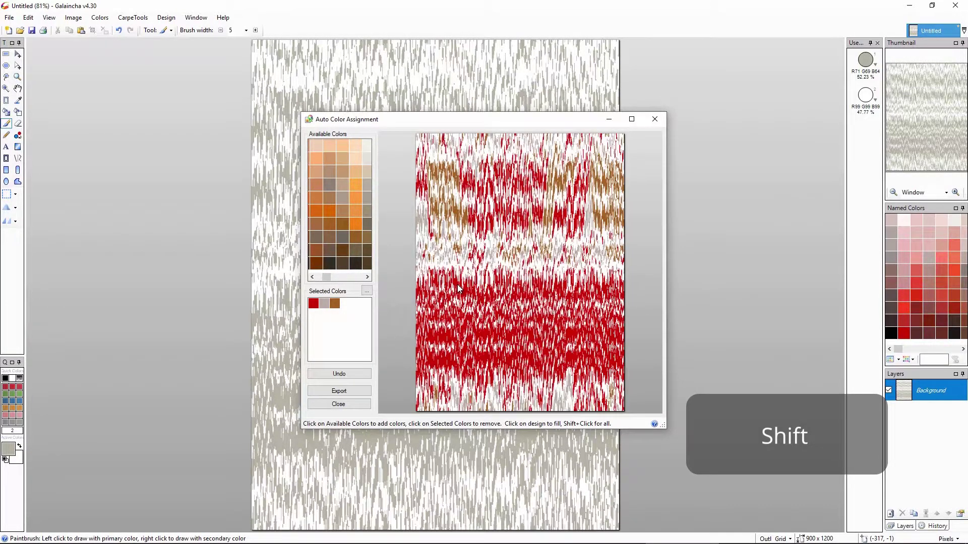
pyautogui.click(364, 391)
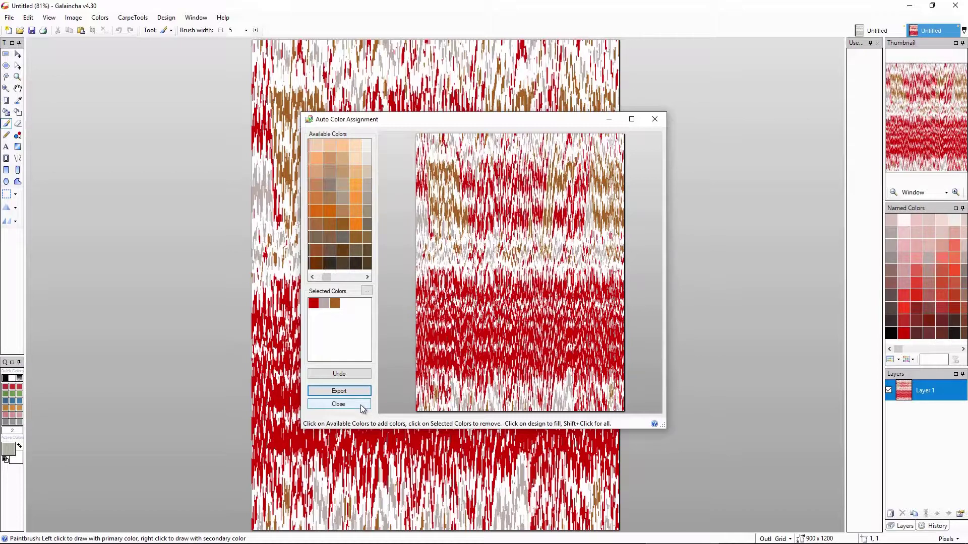
pyautogui.click(361, 404)
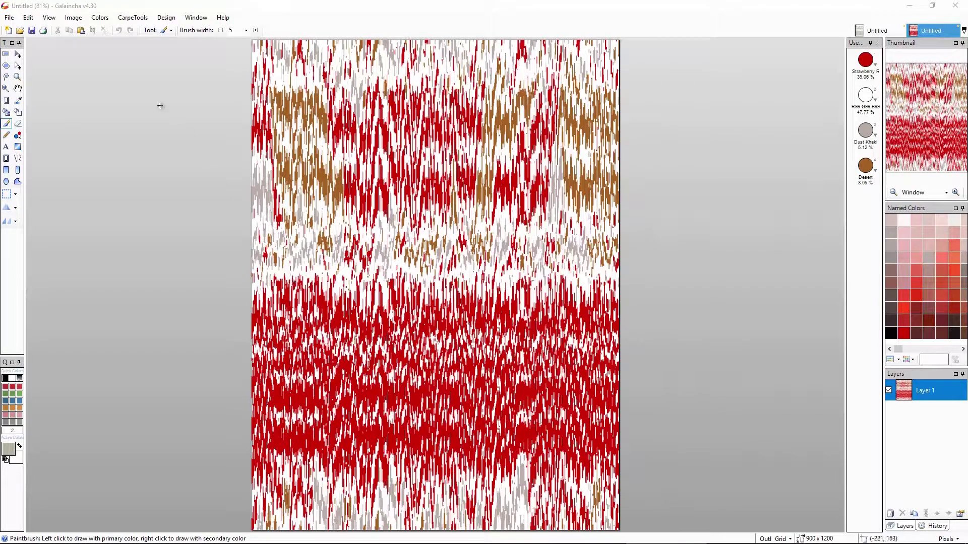
# Generate fresh sets of colour variations in Create Color Combinations.
pyautogui.click(97, 19)
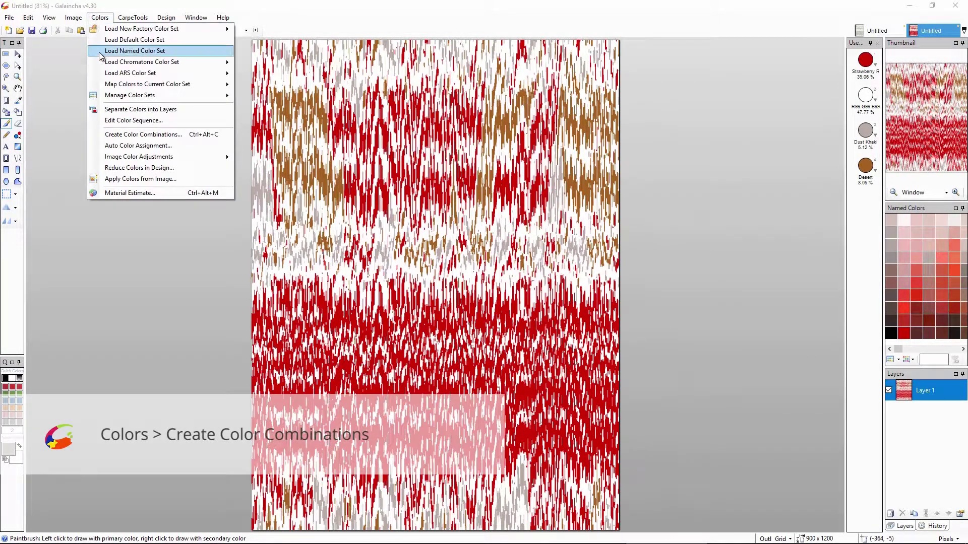
pyautogui.click(112, 135)
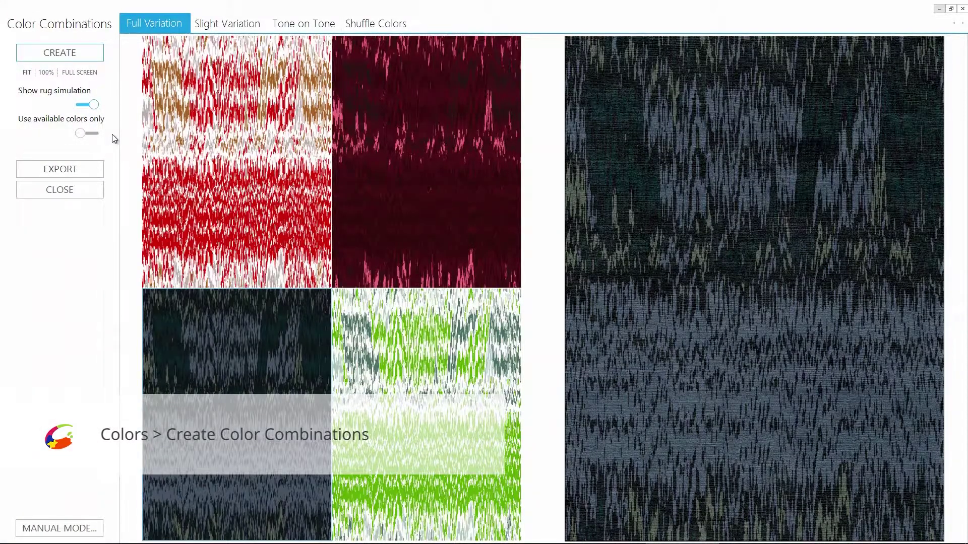
pyautogui.click(64, 53)
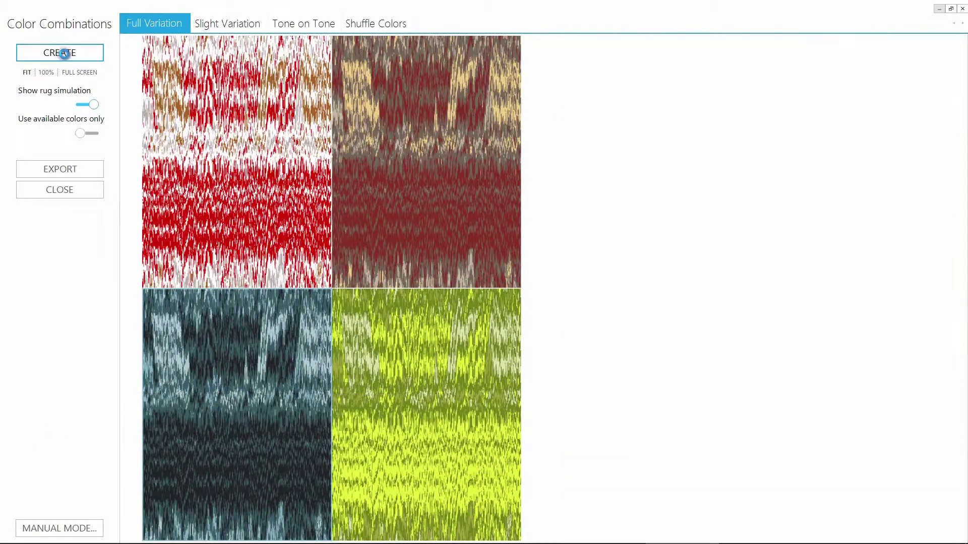
pyautogui.click(64, 53)
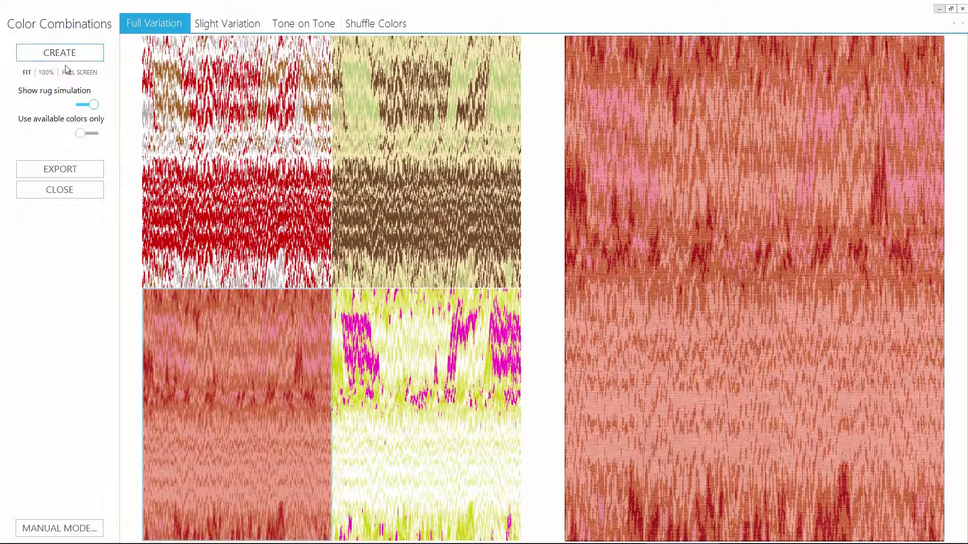
# Export the brown tone-on-tone variation as a new document.
pyautogui.click(299, 25)
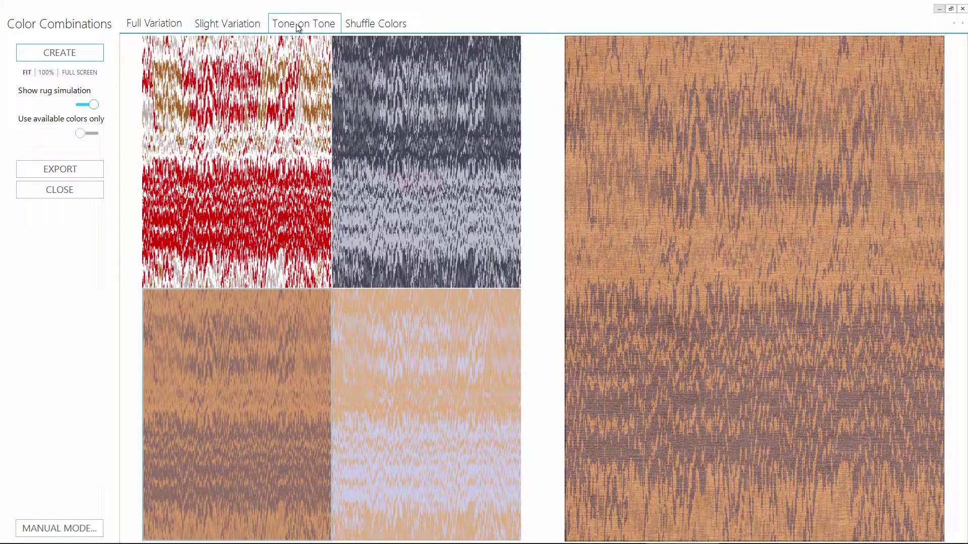
pyautogui.click(93, 170)
pyautogui.click(89, 192)
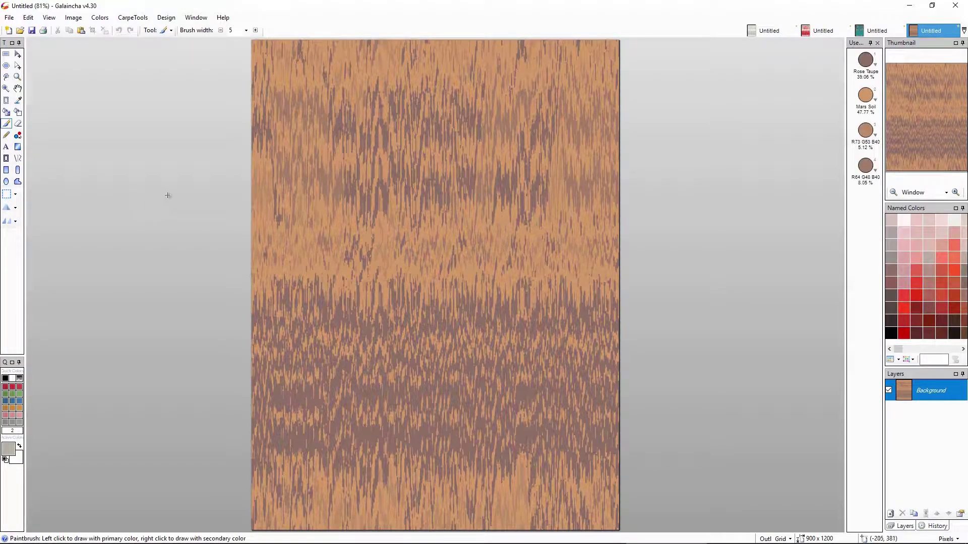
pyautogui.click(73, 17)
# Apply the Flip Stripes distortion to the brown design with a stripe width of 113.
pyautogui.moveTo(144, 29)
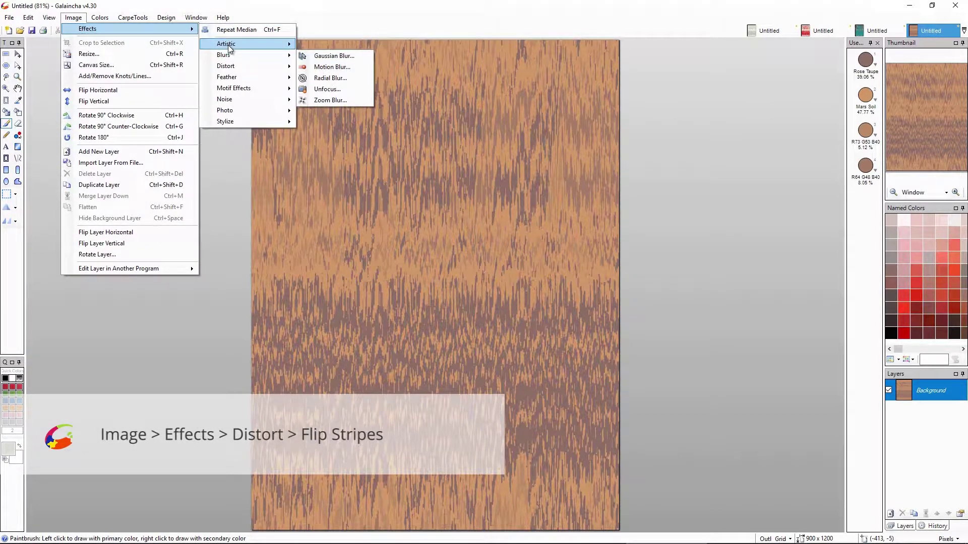
pyautogui.moveTo(228, 70)
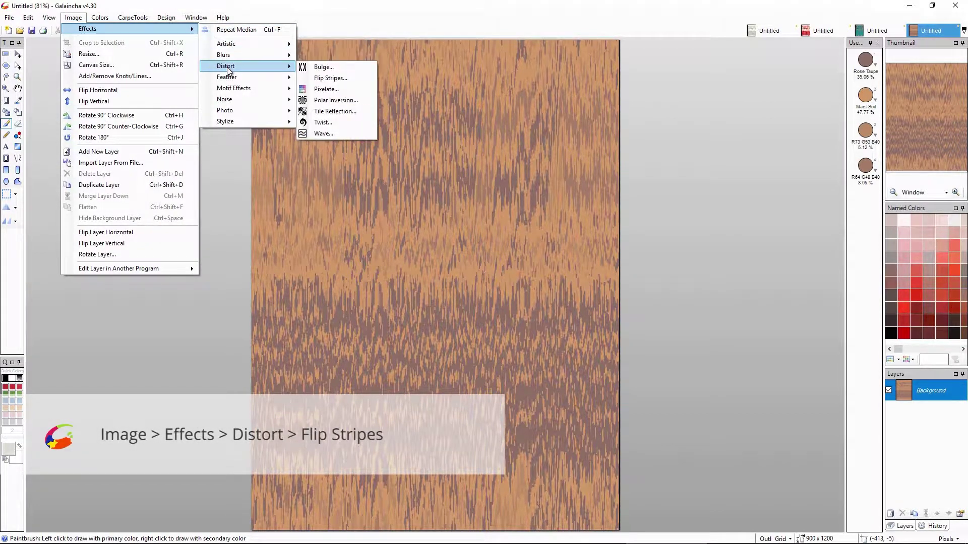
pyautogui.click(331, 79)
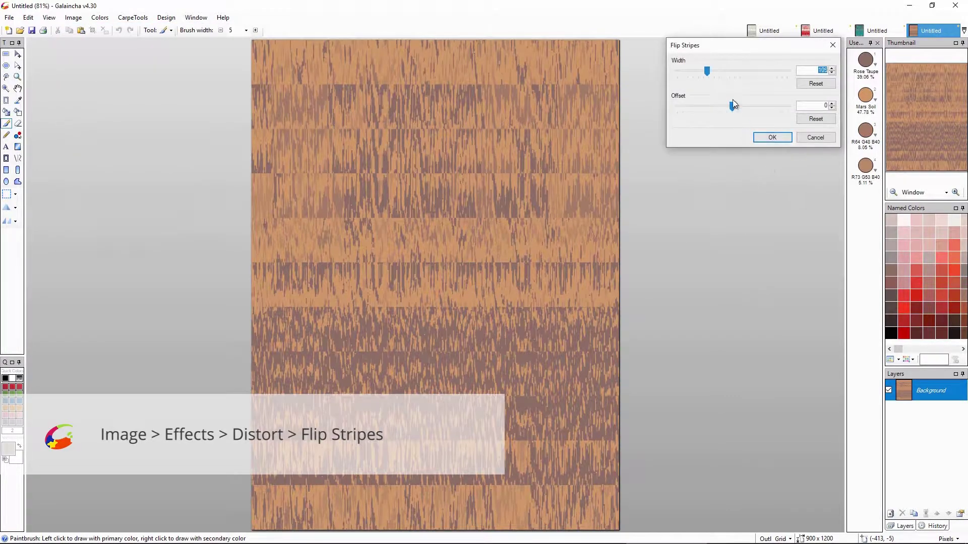
pyautogui.click(705, 71)
pyautogui.moveTo(704, 72); pyautogui.dragTo(696, 74)
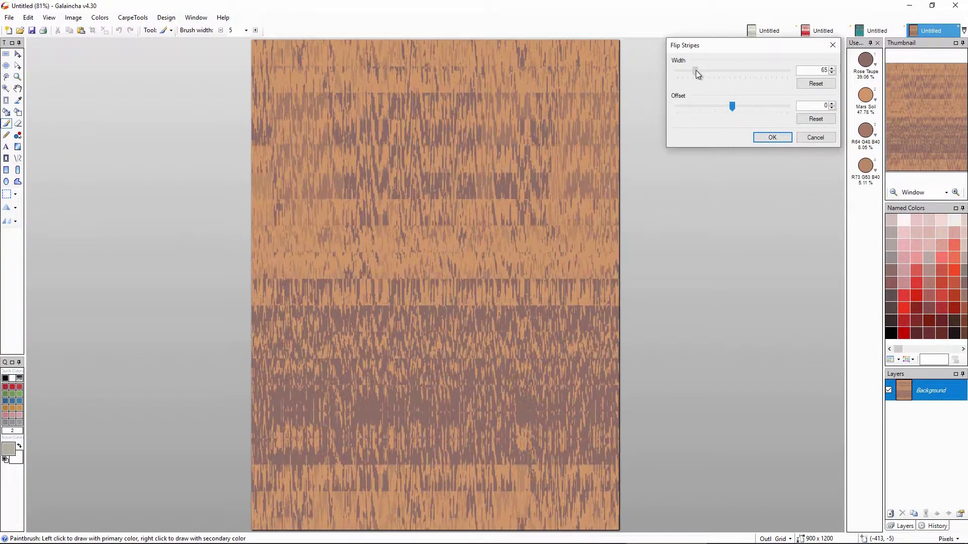
pyautogui.moveTo(694, 70); pyautogui.dragTo(709, 72)
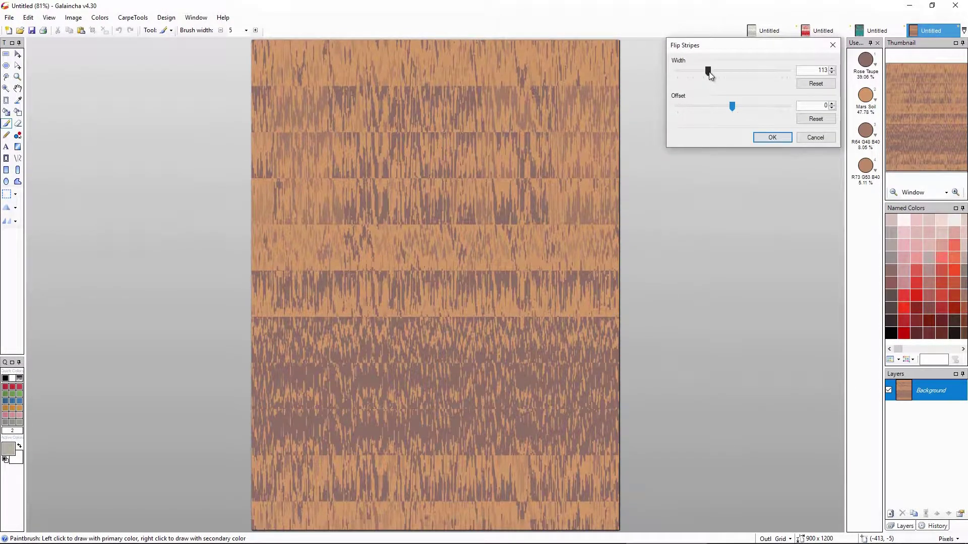
pyautogui.click(763, 140)
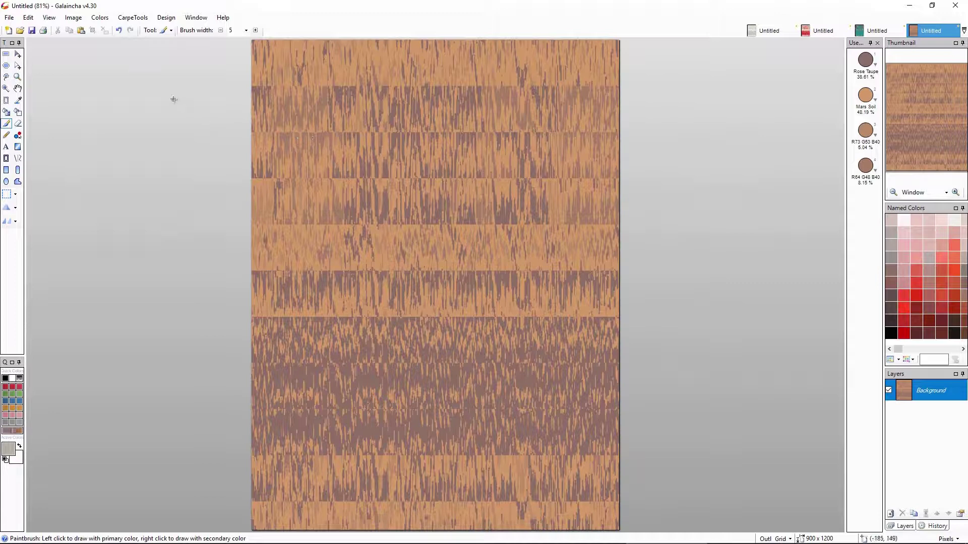
pyautogui.click(122, 20)
# Open the rug visualization and set Rose Taupe to silk and Mars Soil to loop material.
pyautogui.click(150, 182)
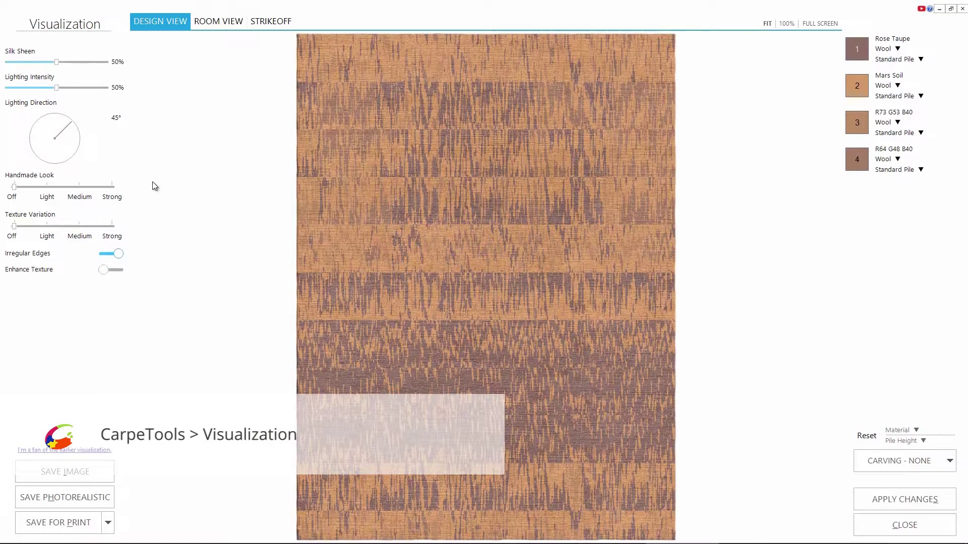
pyautogui.rightClick(478, 363)
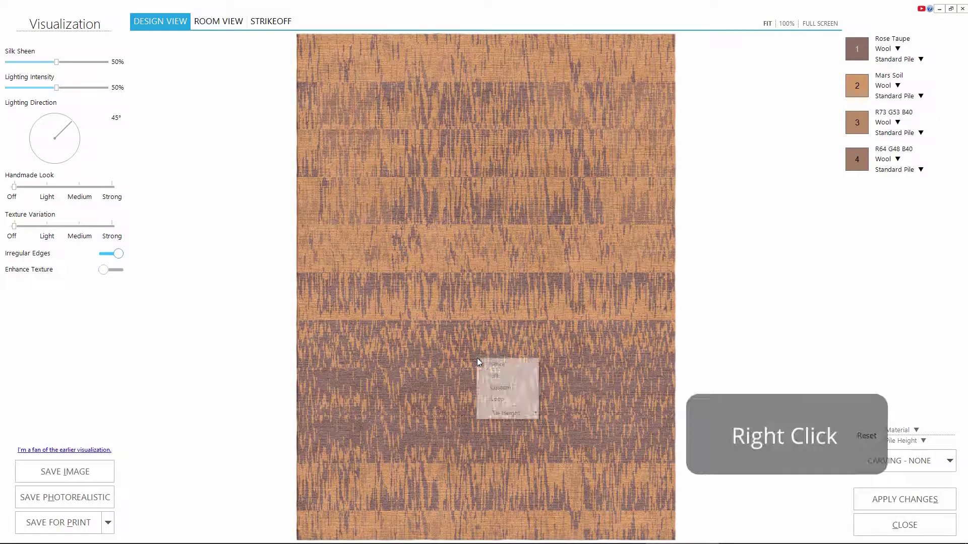
pyautogui.click(494, 379)
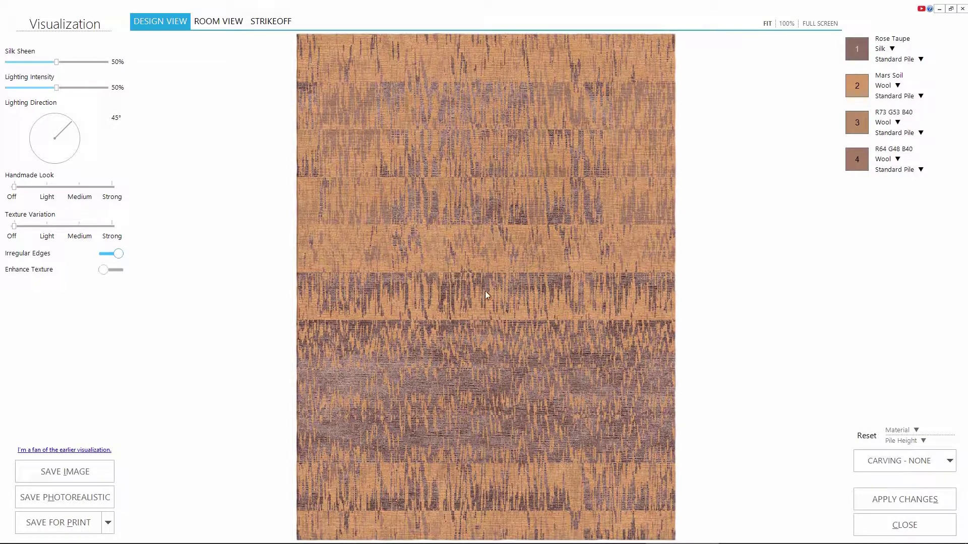
pyautogui.rightClick(496, 267)
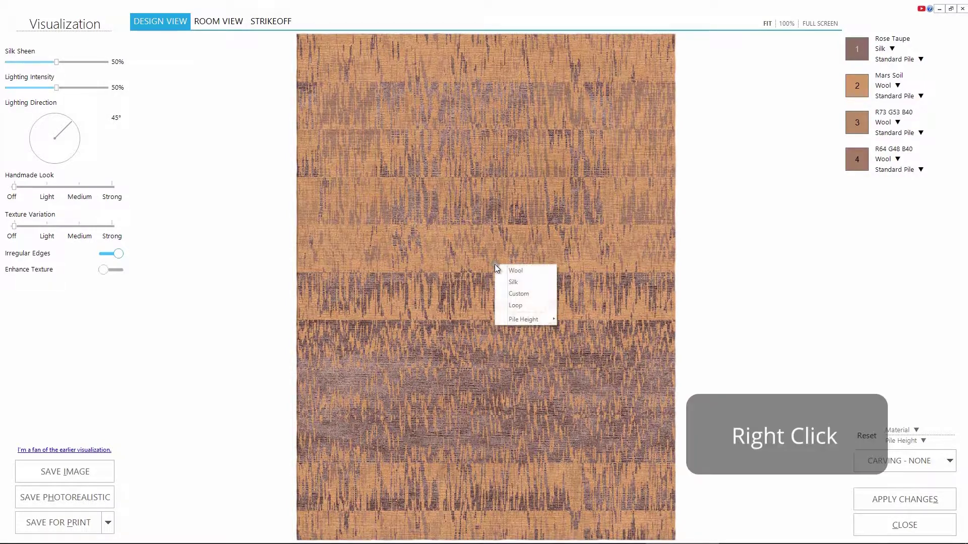
pyautogui.click(511, 305)
# Give Mars Soil a low pile and view the rug in the bedroom room scene.
pyautogui.rightClick(491, 266)
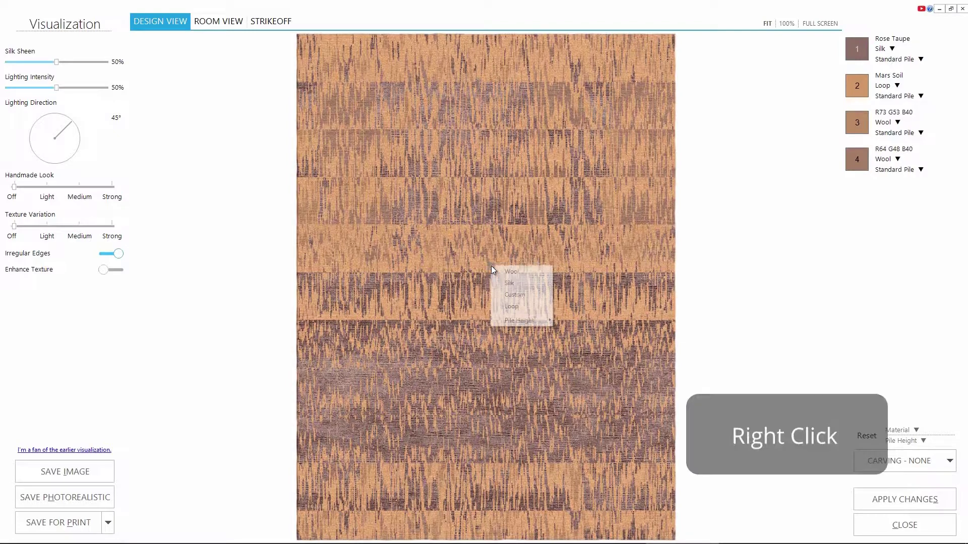
pyautogui.moveTo(520, 320)
pyautogui.click(573, 332)
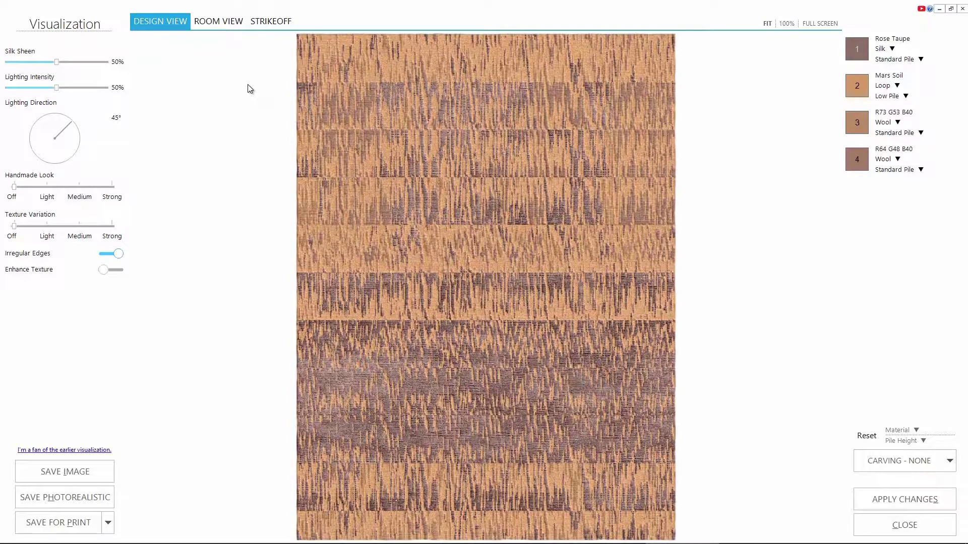
pyautogui.click(224, 23)
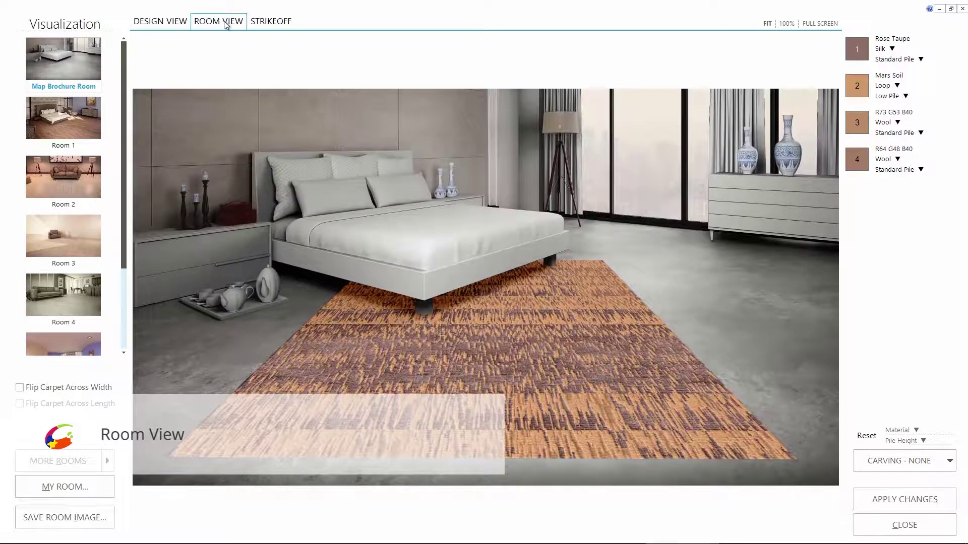
# Show the rug in the Room 2 living room, then try the Folded View thumbnail.
pyautogui.click(88, 178)
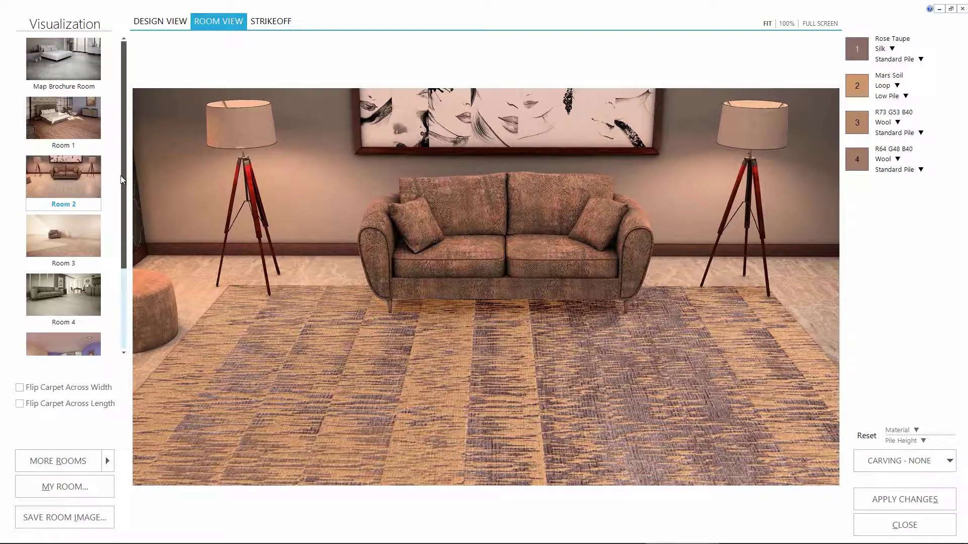
pyautogui.moveTo(125, 184); pyautogui.dragTo(126, 281)
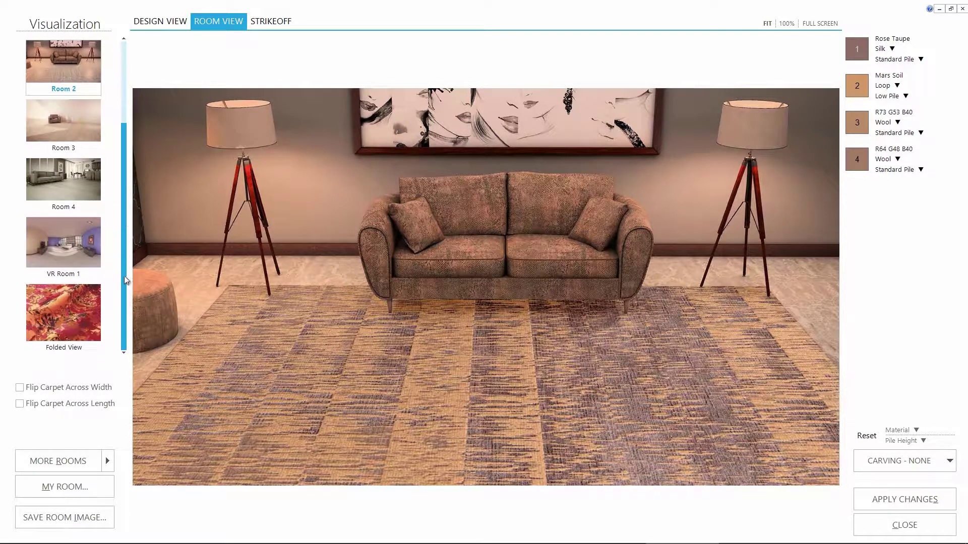
pyautogui.click(99, 305)
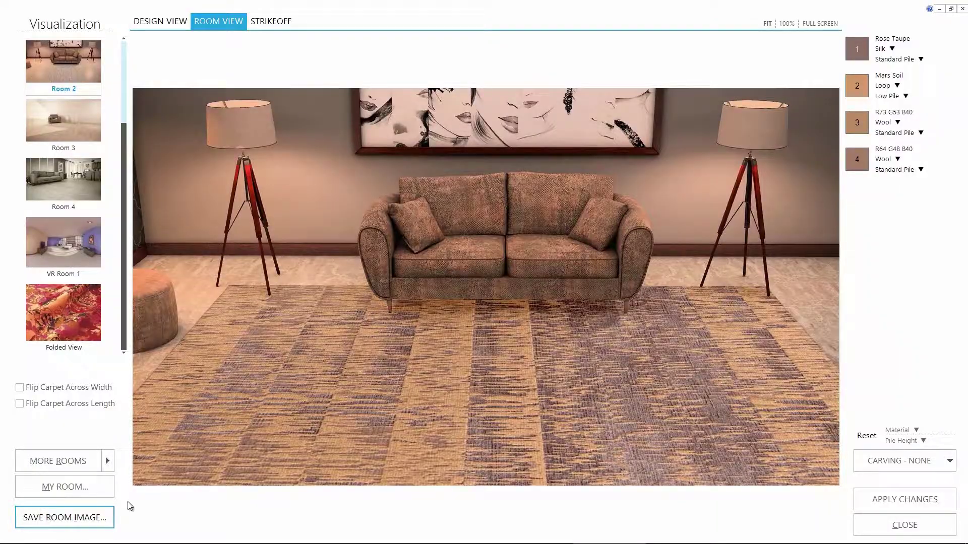
# Set the strikeoff width to 36 in, calibrate the scale ruler, apply, and close the visualization.
pyautogui.click(285, 23)
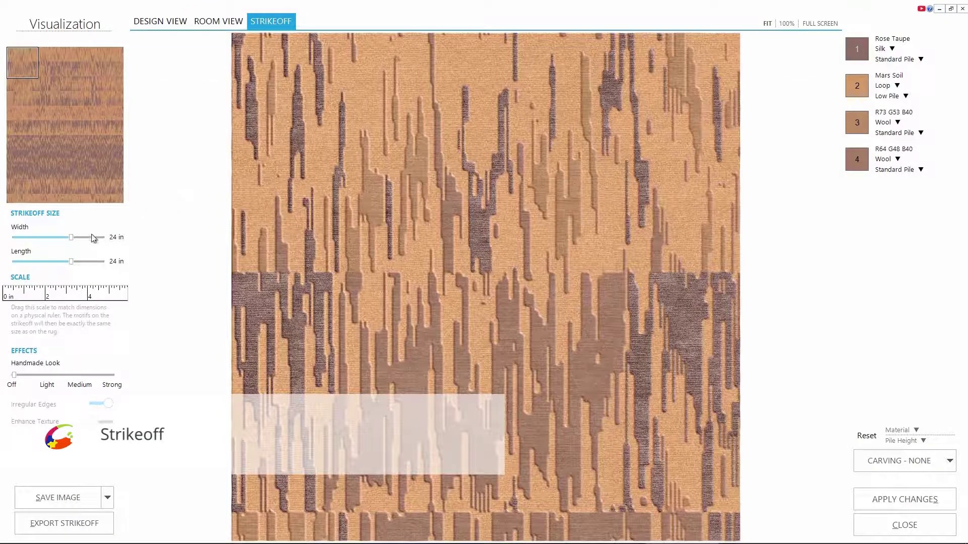
pyautogui.moveTo(72, 239); pyautogui.dragTo(102, 238)
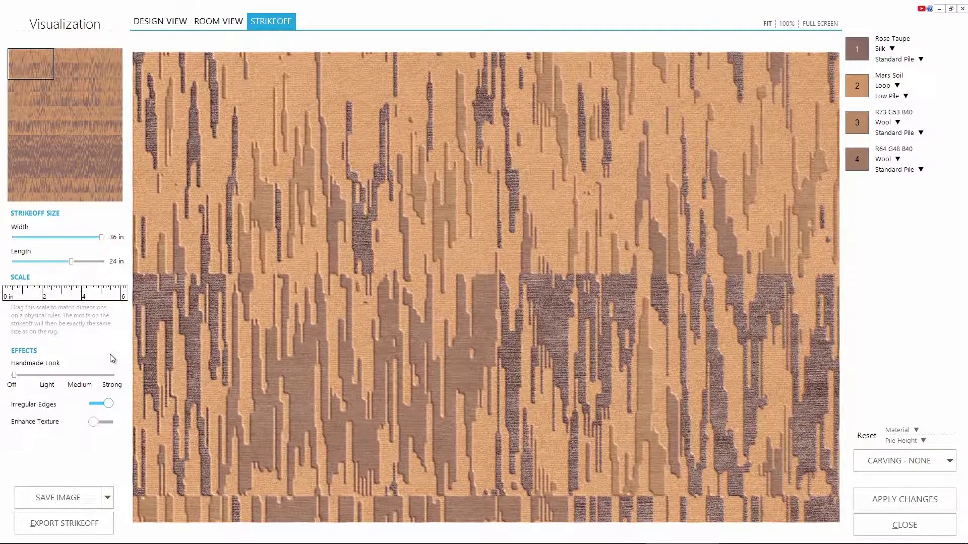
pyautogui.moveTo(57, 303); pyautogui.dragTo(86, 301)
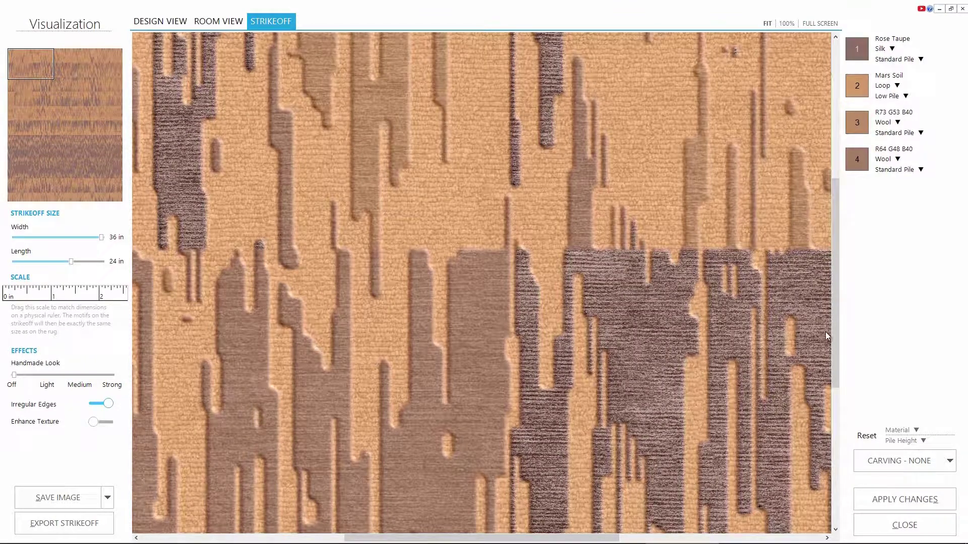
pyautogui.moveTo(834, 336); pyautogui.dragTo(823, 182)
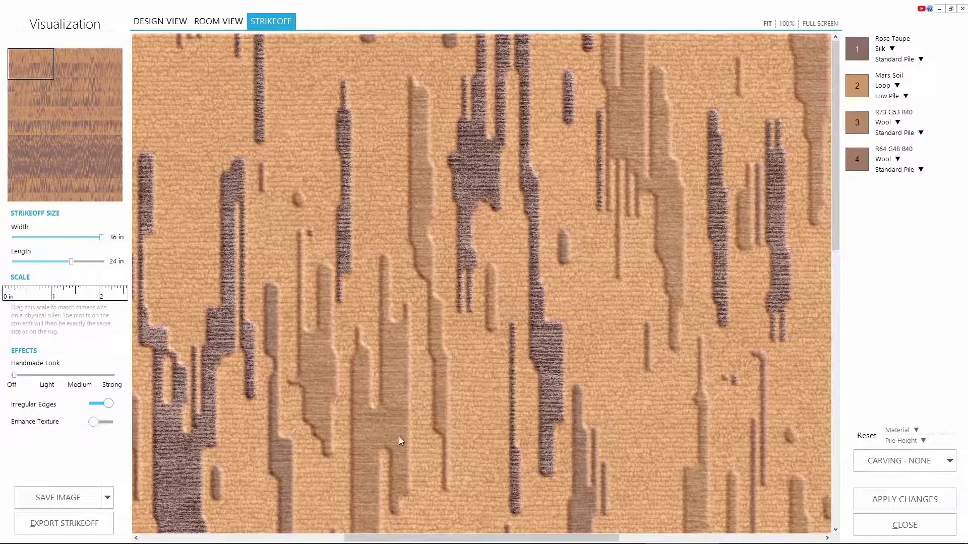
pyautogui.moveTo(410, 538); pyautogui.dragTo(596, 540)
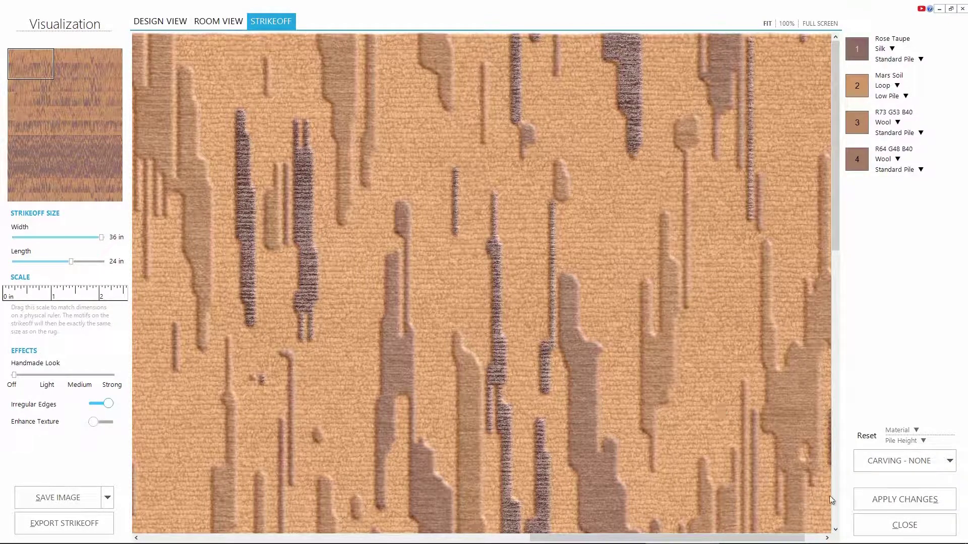
pyautogui.click(867, 502)
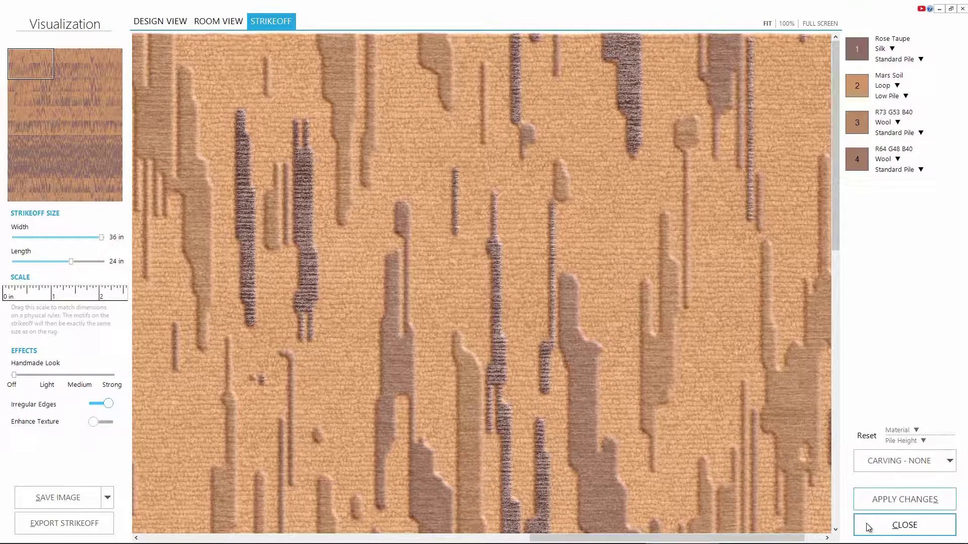
pyautogui.click(869, 527)
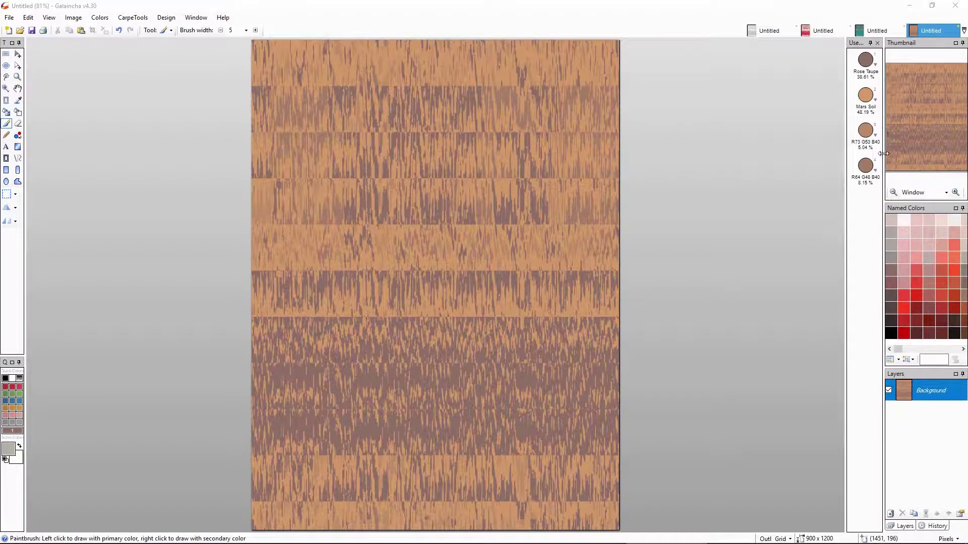
# Replace the third used colour with the similar colour Light Taupe.
pyautogui.rightClick(875, 136)
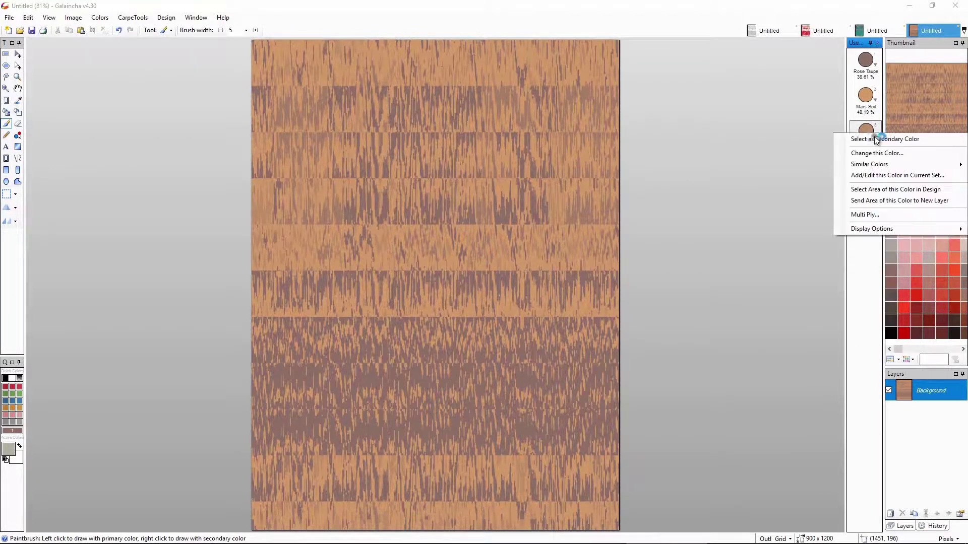
pyautogui.moveTo(878, 167)
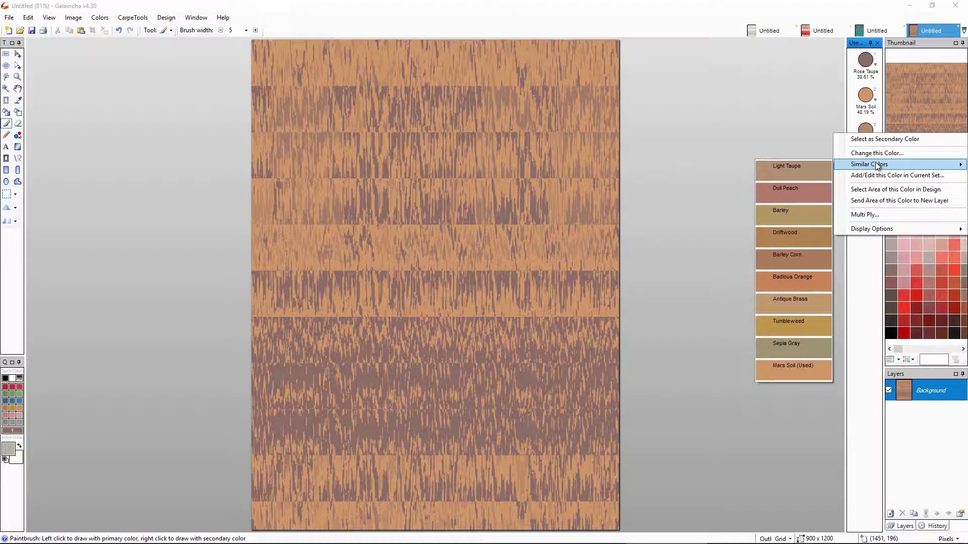
pyautogui.click(825, 168)
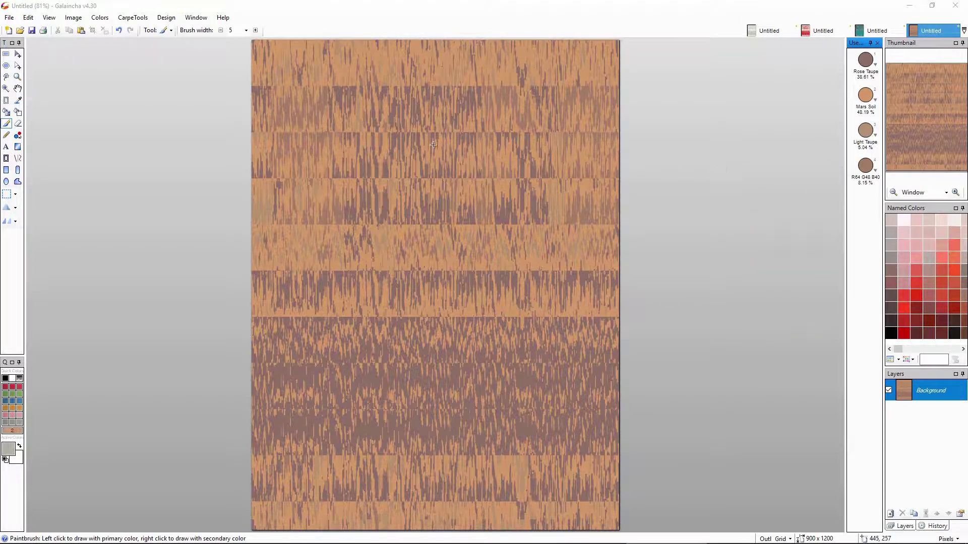
# Map the design colours to the current colour set by colour.
pyautogui.click(103, 21)
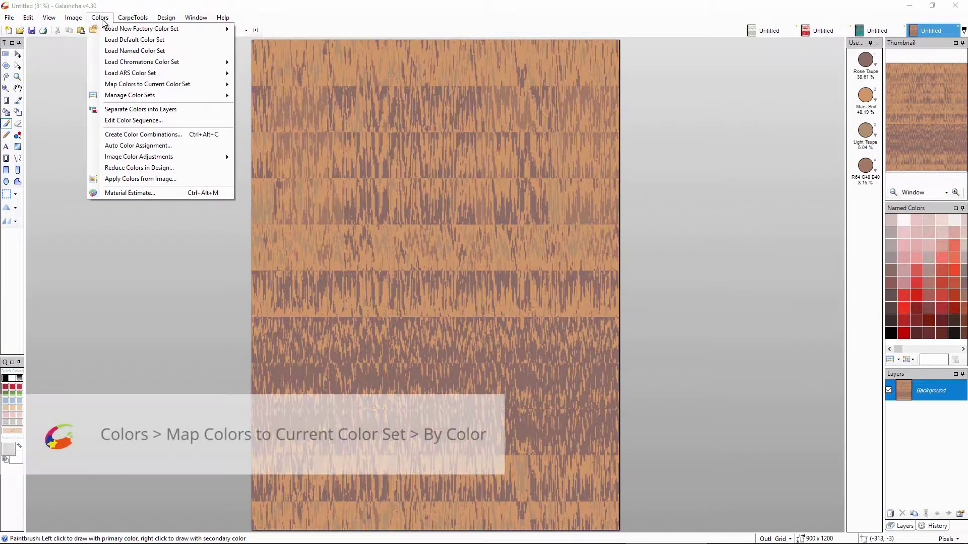
pyautogui.moveTo(124, 84)
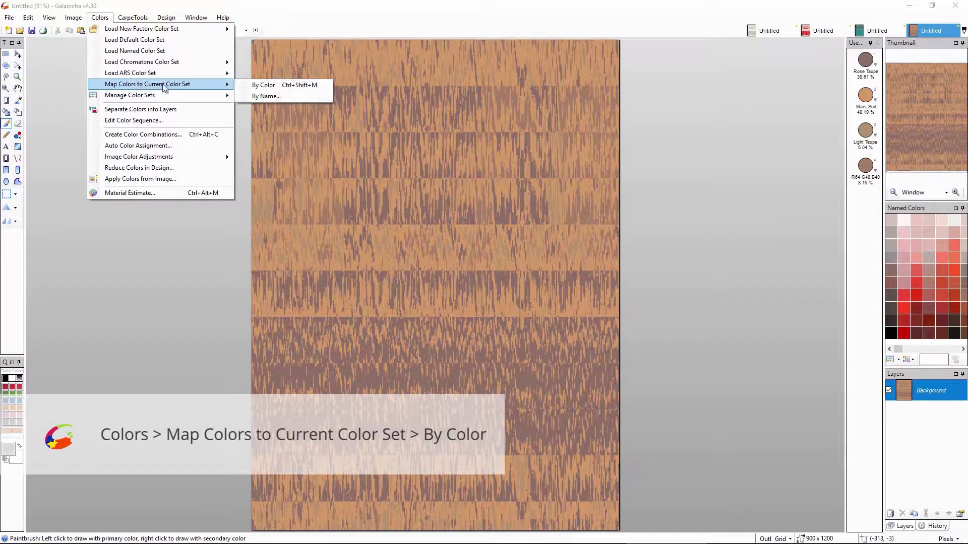
pyautogui.click(257, 85)
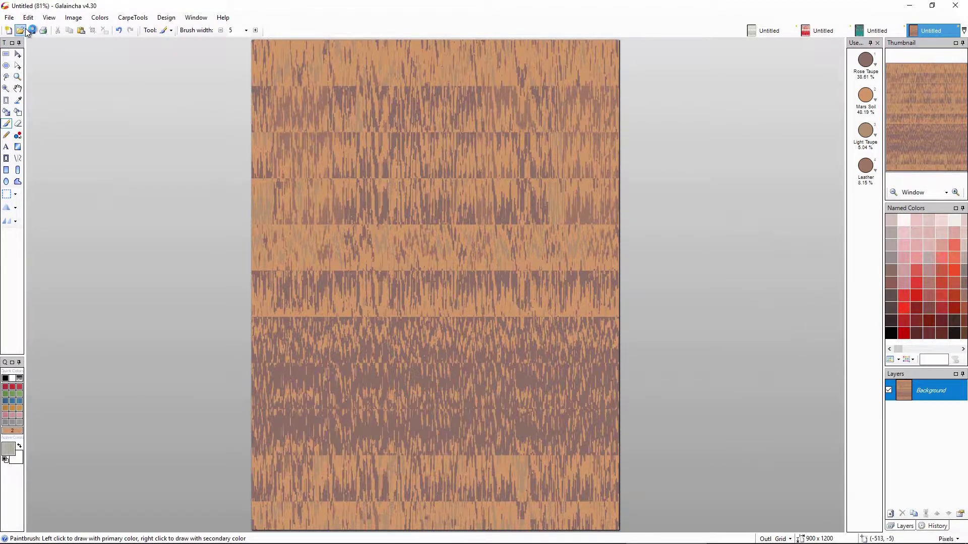
# Save the design as Intecet.ctfx on the Desktop, then go to Print Design.
pyautogui.click(12, 19)
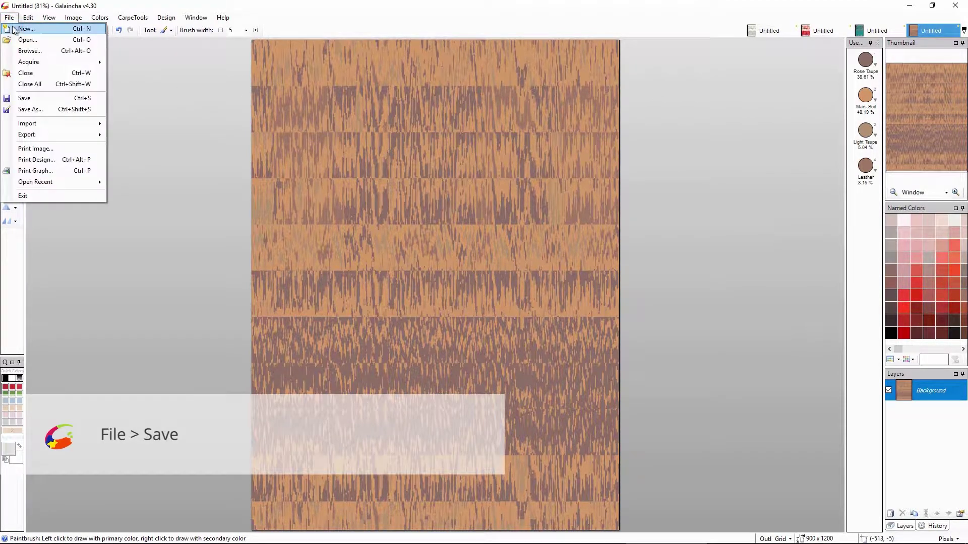
pyautogui.click(30, 99)
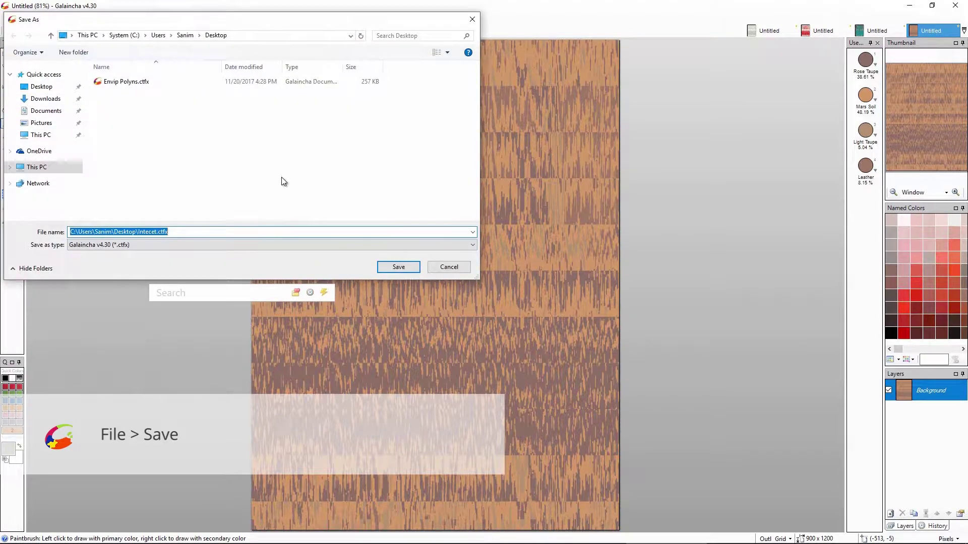
pyautogui.click(397, 269)
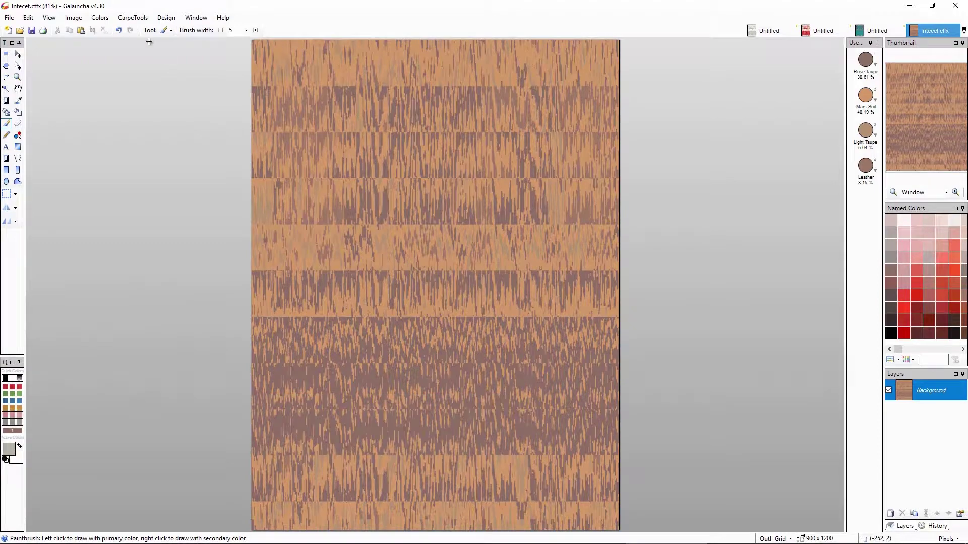
pyautogui.click(11, 18)
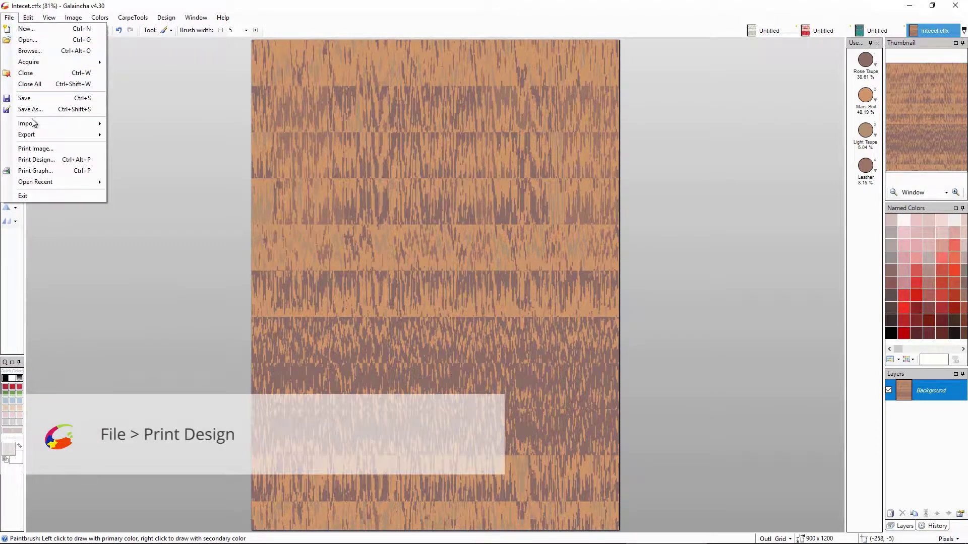